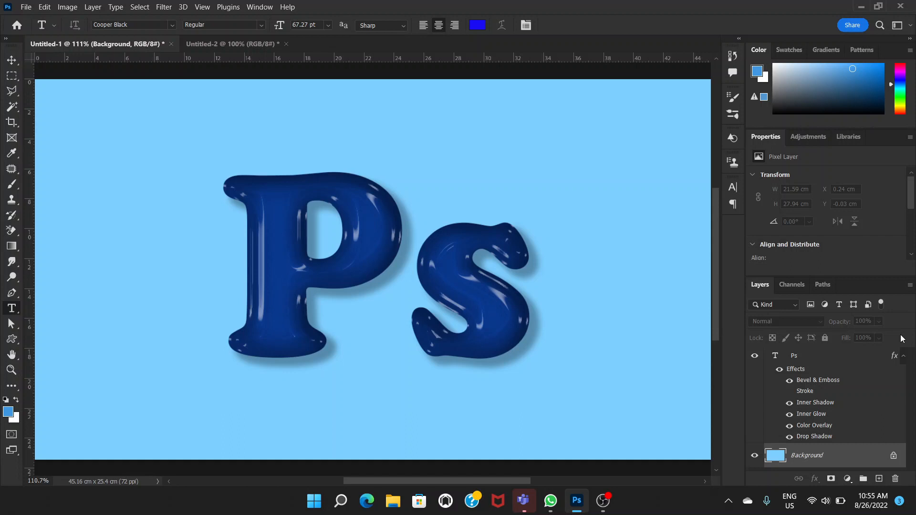
Switch to the blank Untitled-2 document and add the text "Ps" in blue Cooper Black on the canvas.
{"action": "left_click", "coordinate": [227, 45]}
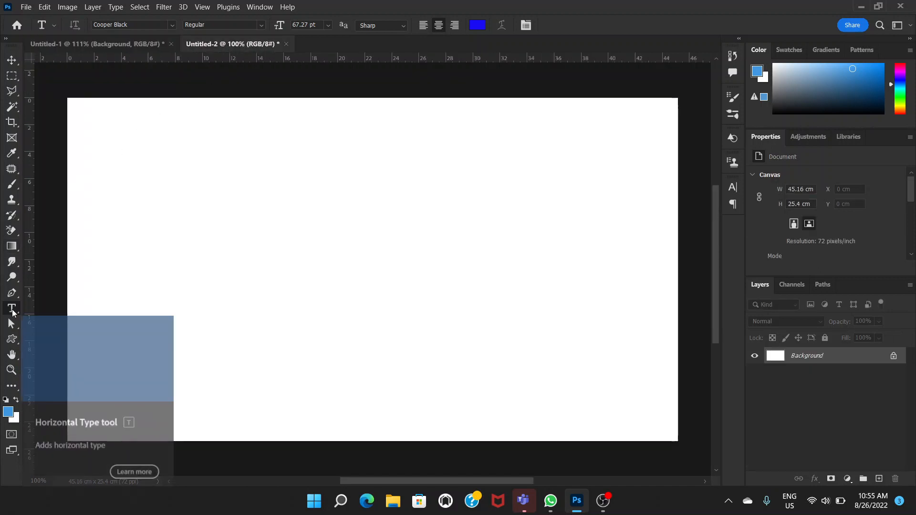
{"action": "left_click", "coordinate": [299, 250]}
{"action": "type", "text": "Ps"}
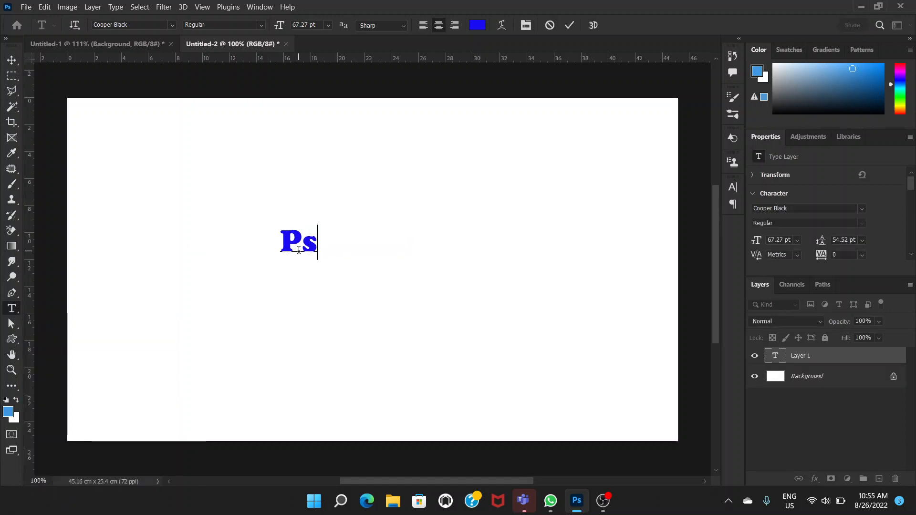
Scale the "Ps" text up to about 512 pt and reposition it near the middle of the canvas.
{"action": "left_click", "coordinate": [12, 60]}
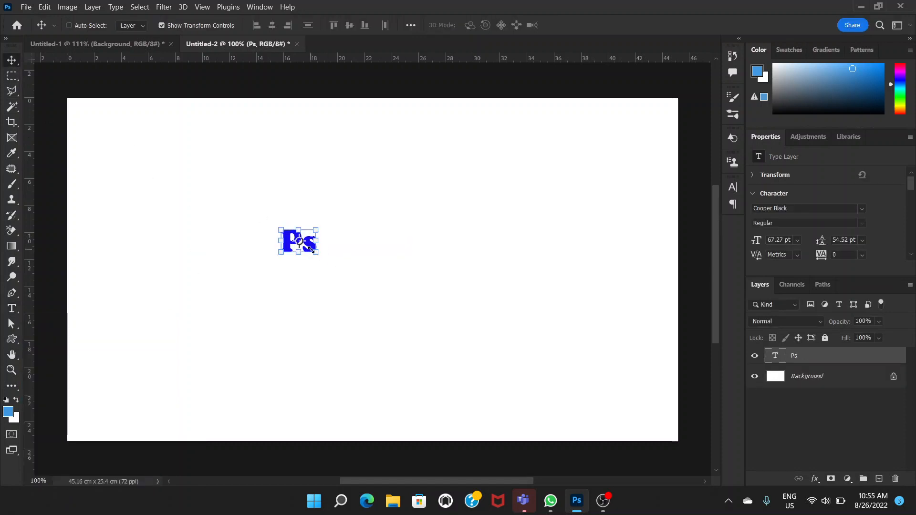
{"action": "left_click_drag", "start_coordinate": [311, 249], "coordinate": [525, 127]}
{"action": "left_click_drag", "start_coordinate": [434, 215], "coordinate": [428, 260]}
{"action": "left_click_drag", "start_coordinate": [296, 336], "coordinate": [222, 404]}
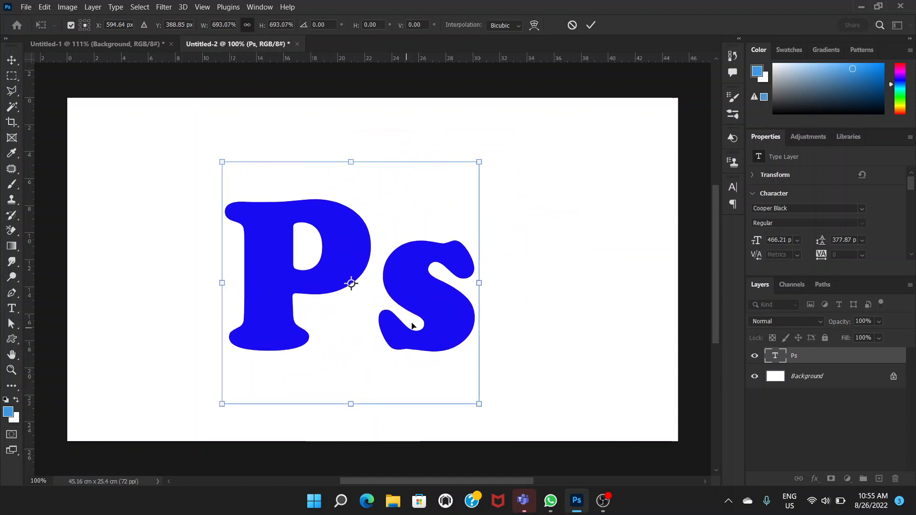
{"action": "left_click_drag", "start_coordinate": [414, 326], "coordinate": [433, 305]}
{"action": "left_click_drag", "start_coordinate": [499, 142], "coordinate": [532, 116]}
{"action": "left_click_drag", "start_coordinate": [459, 255], "coordinate": [453, 271]}
{"action": "key", "text": "Return"}
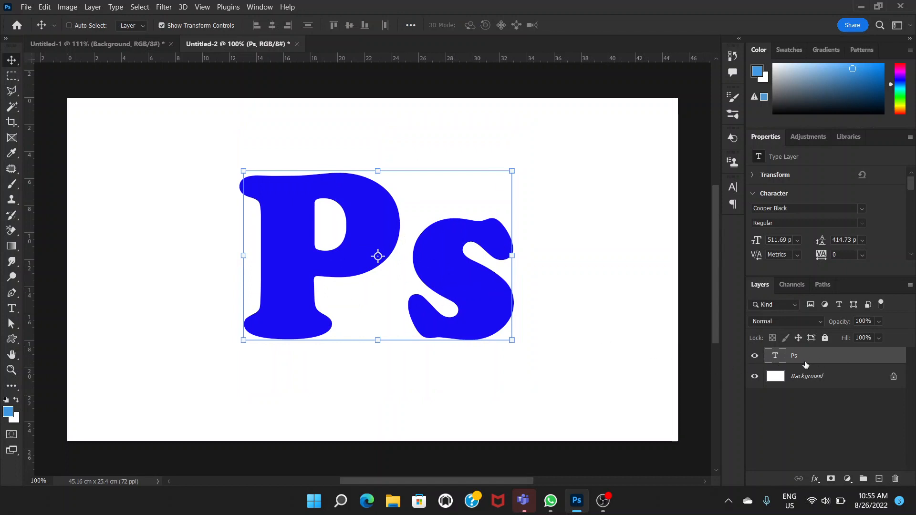
Align the Ps layer with the Background layer so the text is centred horizontally and vertically.
{"action": "left_click", "coordinate": [822, 382], "text": "shift"}
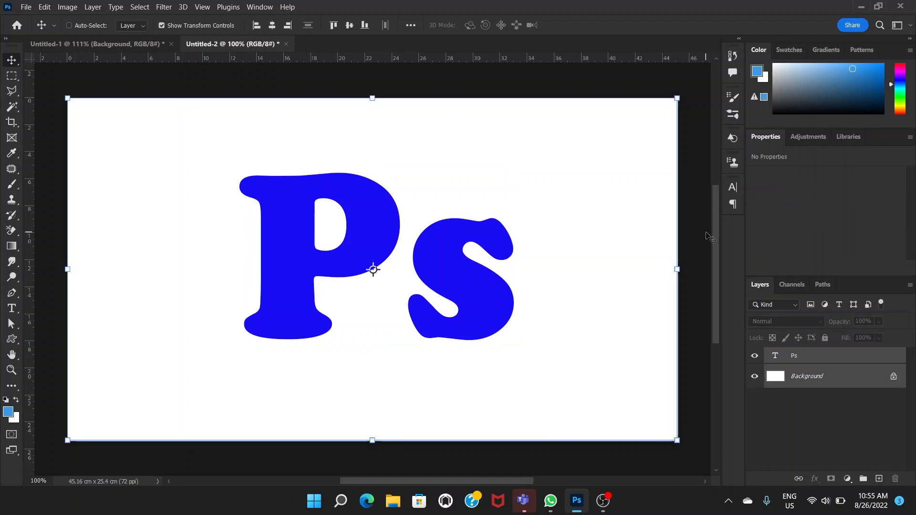
{"action": "left_click", "coordinate": [272, 27]}
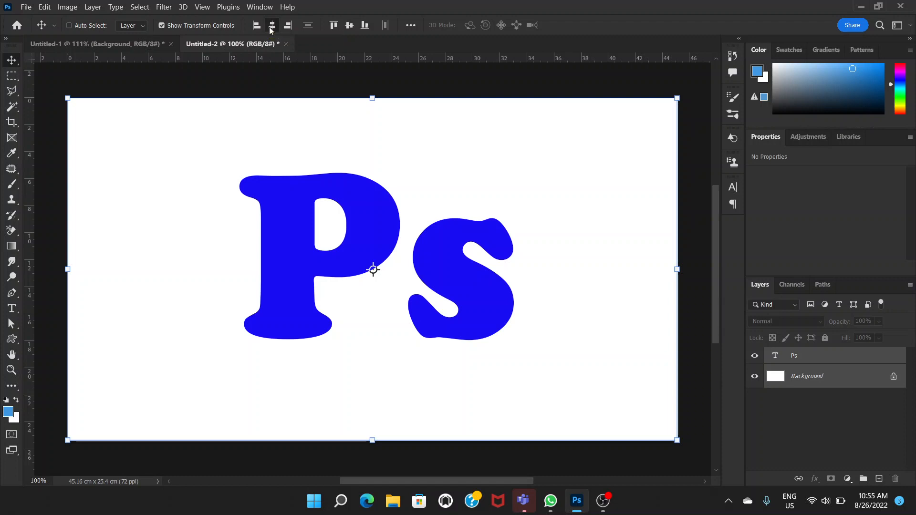
{"action": "left_click", "coordinate": [349, 26]}
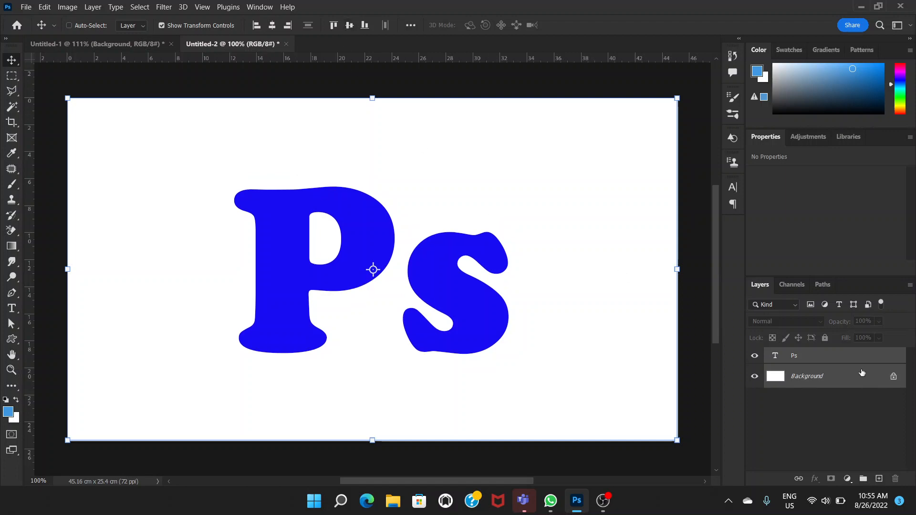
Add a Bevel & Emboss effect to the Ps layer and set its shadow opacity to 17%.
{"action": "left_click", "coordinate": [818, 361]}
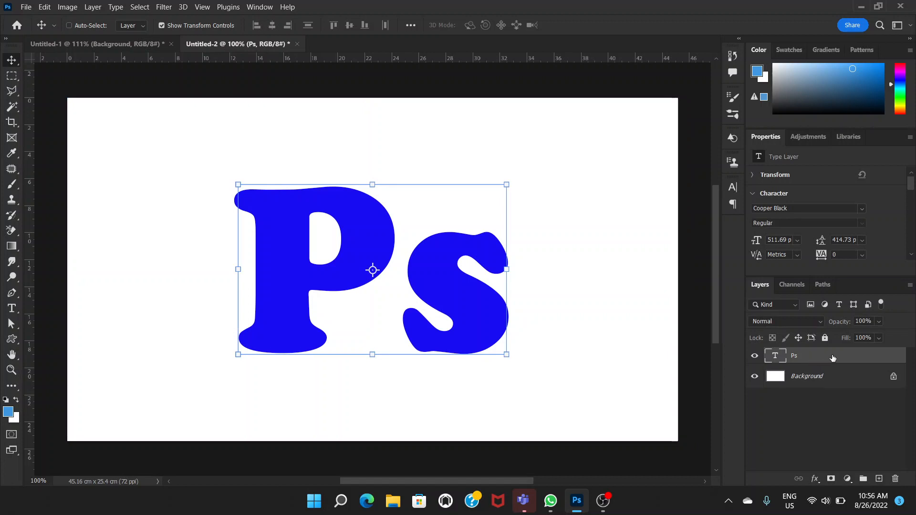
{"action": "double_click", "coordinate": [833, 358]}
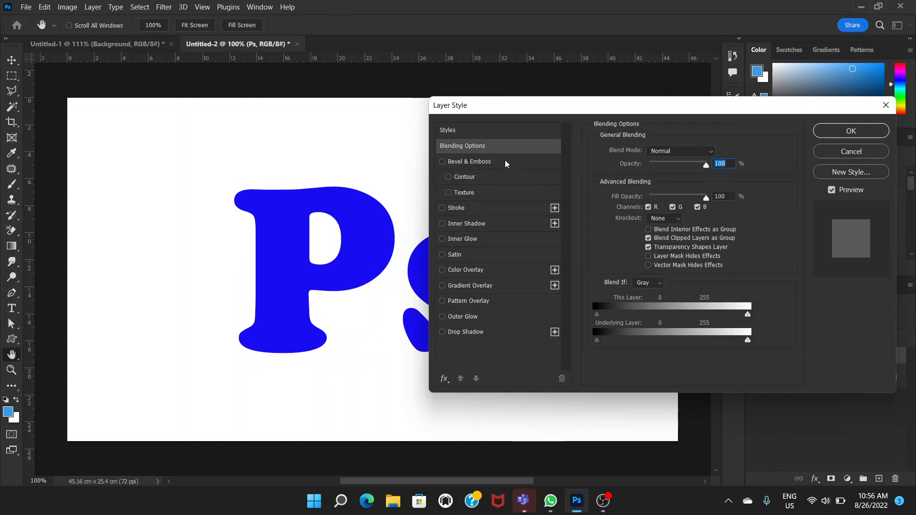
{"action": "left_click", "coordinate": [507, 162]}
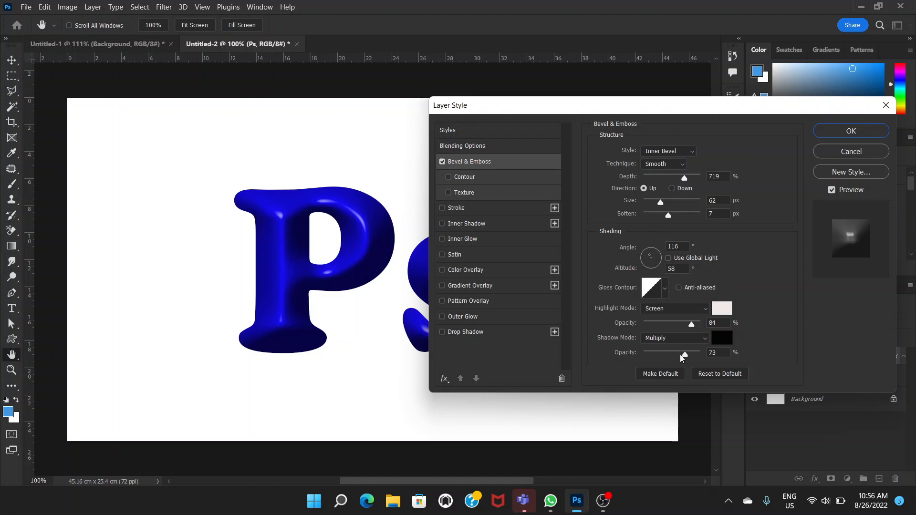
{"action": "left_click_drag", "start_coordinate": [686, 358], "coordinate": [656, 362]}
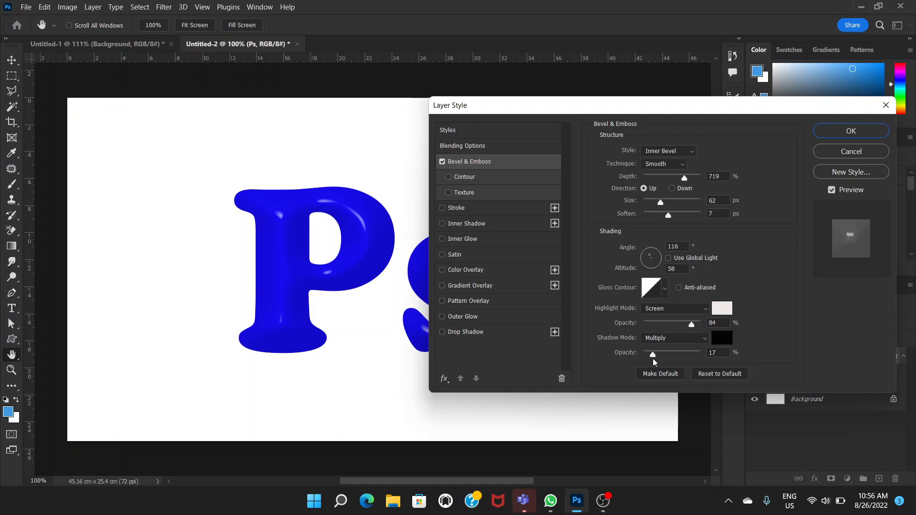
{"action": "left_click_drag", "start_coordinate": [654, 358], "coordinate": [653, 359]}
Set the bevel to Inner Bevel style with Smooth technique and choose the Ring - Double gloss contour.
{"action": "left_click", "coordinate": [695, 152]}
{"action": "left_click", "coordinate": [663, 159]}
{"action": "left_click", "coordinate": [685, 165]}
{"action": "left_click", "coordinate": [684, 172]}
{"action": "left_click", "coordinate": [666, 291]}
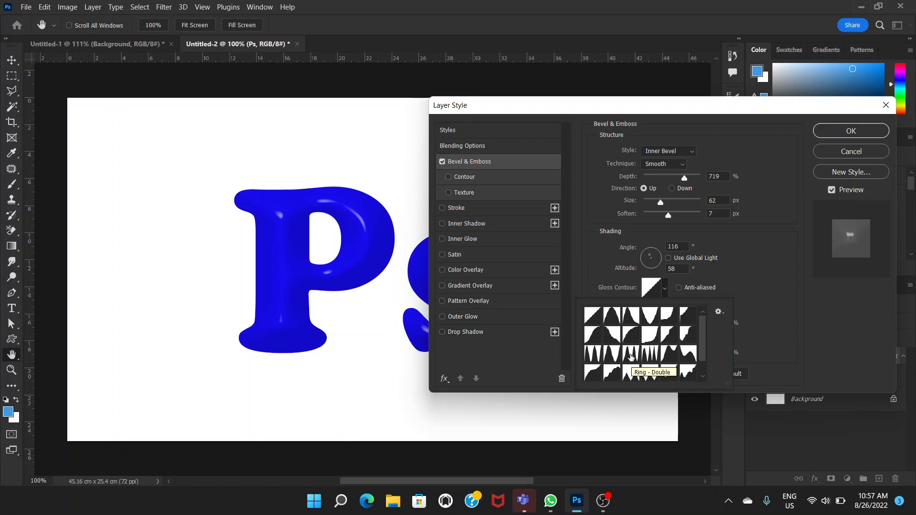
{"action": "left_click", "coordinate": [631, 355]}
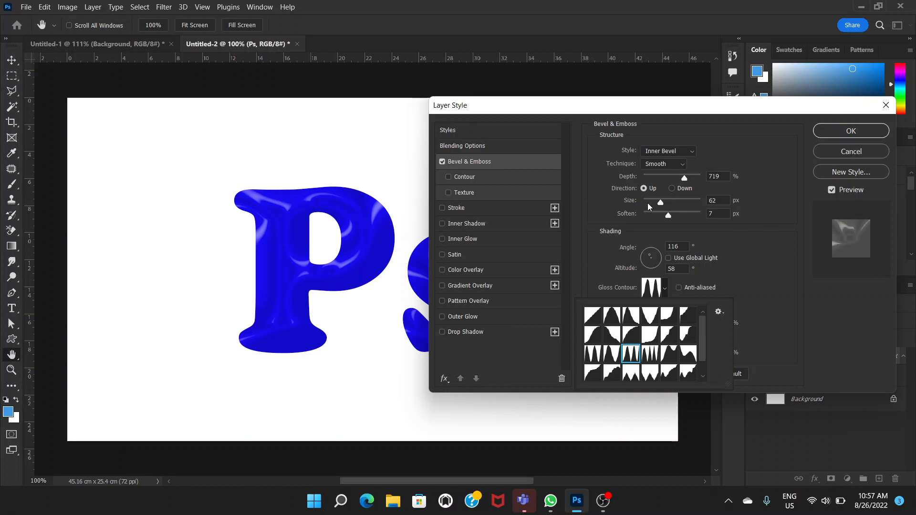
Set the bevel's size to 38 px and its soften value to 2 px.
{"action": "left_click_drag", "start_coordinate": [660, 204], "coordinate": [656, 206]}
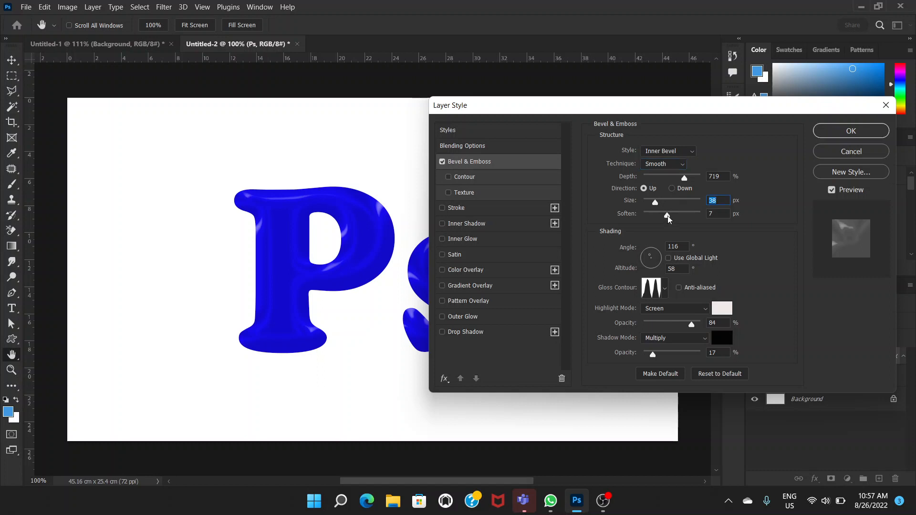
{"action": "left_click_drag", "start_coordinate": [668, 219], "coordinate": [653, 223]}
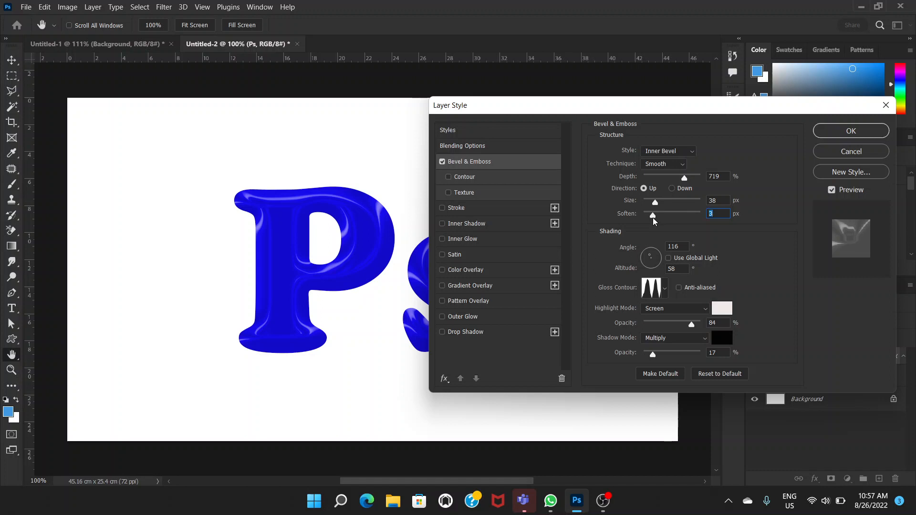
{"action": "left_click_drag", "start_coordinate": [654, 220], "coordinate": [653, 220]}
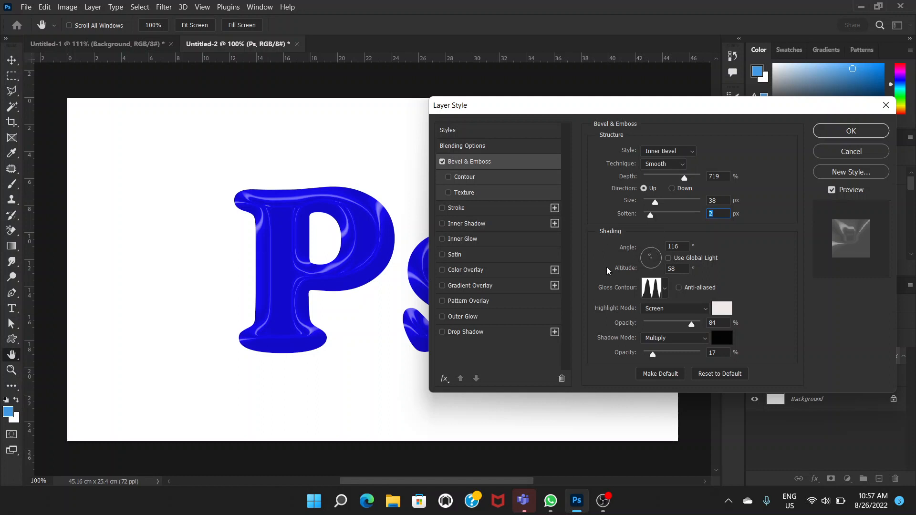
Set the bevel's shading angle to 144° and its altitude to 56°.
{"action": "left_click", "coordinate": [652, 259]}
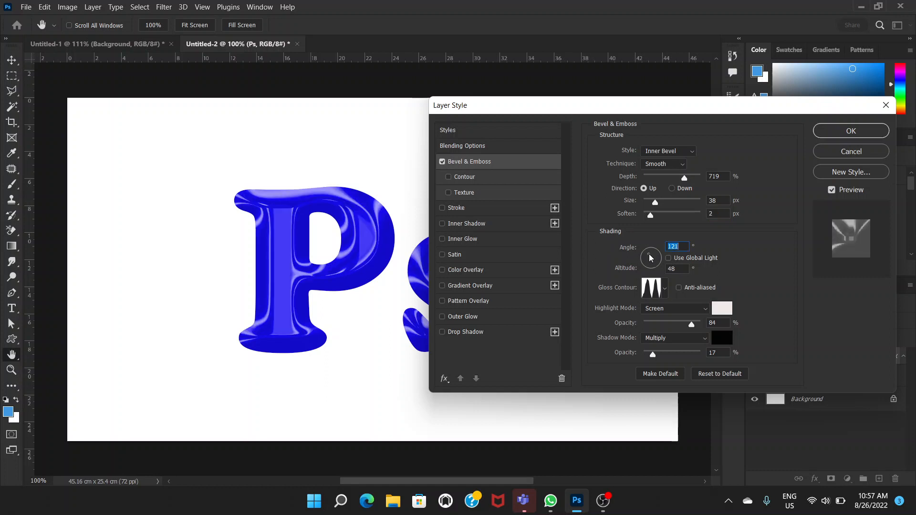
{"action": "left_click_drag", "start_coordinate": [652, 259], "coordinate": [649, 259]}
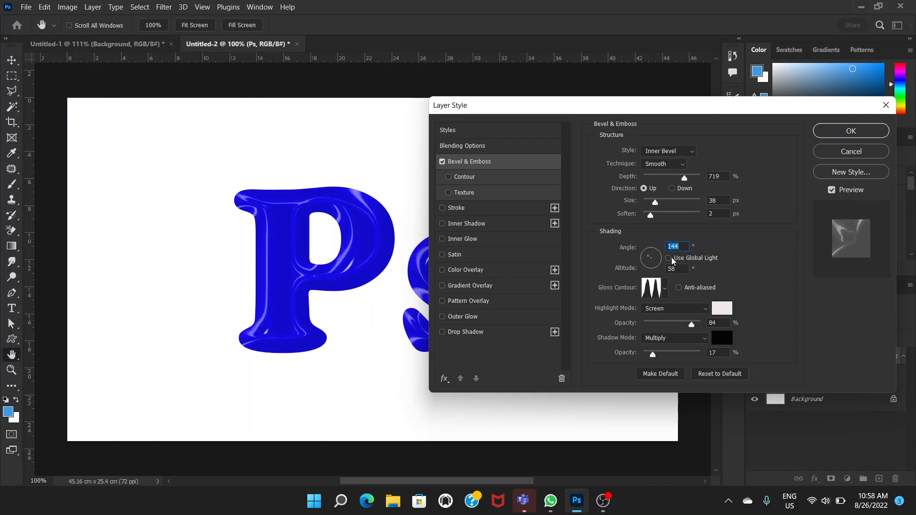
{"action": "left_click", "coordinate": [683, 270]}
{"action": "key", "text": "Down"}
{"action": "key", "text": "Down"}
{"action": "key", "text": "Down"}
{"action": "key", "text": "Down"}
{"action": "key", "text": "Down"}
{"action": "key", "text": "Down"}
{"action": "key", "text": "Down"}
{"action": "key", "text": "Down"}
{"action": "key", "text": "Down"}
{"action": "key", "text": "Down"}
{"action": "key", "text": "Down"}
{"action": "key", "text": "Down"}
{"action": "key", "text": "Down"}
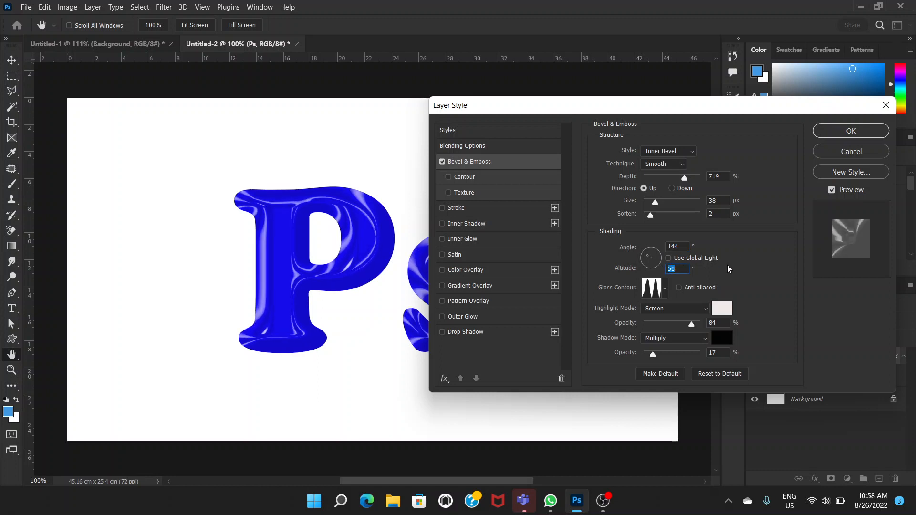
{"action": "key", "text": "Up"}
{"action": "key", "text": "Up"}
{"action": "key", "text": "Up"}
{"action": "key", "text": "Up"}
{"action": "key", "text": "Up"}
{"action": "key", "text": "Up"}
{"action": "key", "text": "Up"}
{"action": "key", "text": "Up"}
{"action": "key", "text": "Up"}
{"action": "key", "text": "Up"}
{"action": "key", "text": "Up"}
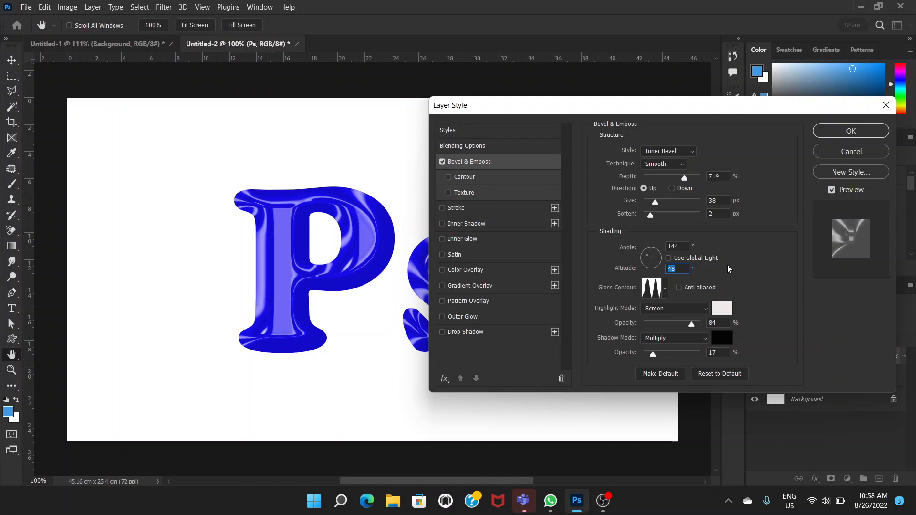
{"action": "key", "text": "Up"}
{"action": "key", "text": "Up"}
{"action": "key", "text": "Up"}
{"action": "key", "text": "Up"}
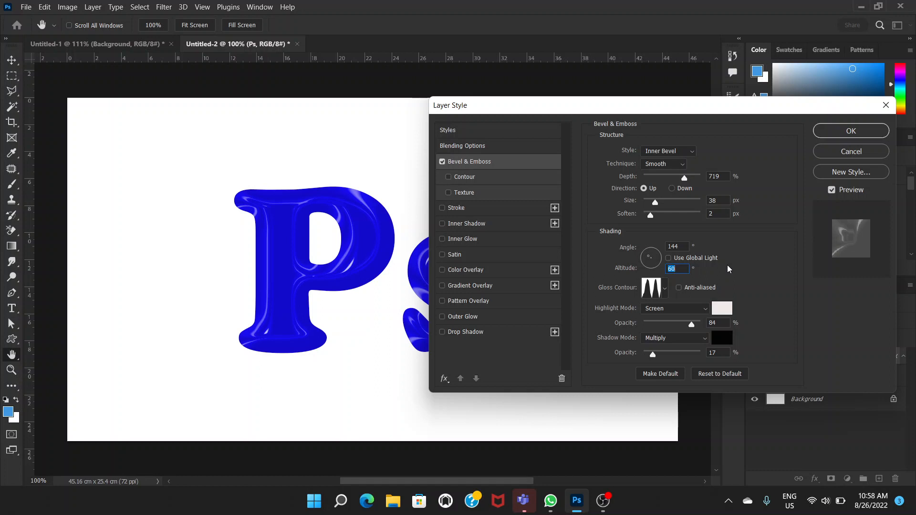
{"action": "key", "text": "Down"}
{"action": "key", "text": "Down"}
{"action": "key", "text": "Down"}
{"action": "key", "text": "Down"}
{"action": "key", "text": "Down"}
{"action": "key", "text": "Down"}
{"action": "key", "text": "Down"}
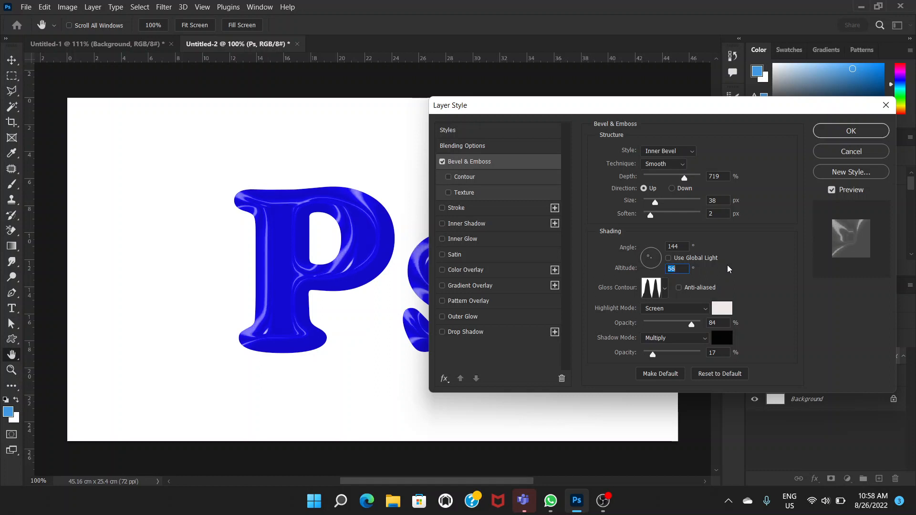
{"action": "key", "text": "Up"}
{"action": "key", "text": "Up"}
{"action": "key", "text": "Up"}
{"action": "key", "text": "Up"}
{"action": "key", "text": "Up"}
{"action": "key", "text": "Up"}
{"action": "key", "text": "Up"}
{"action": "key", "text": "Up"}
{"action": "key", "text": "Up"}
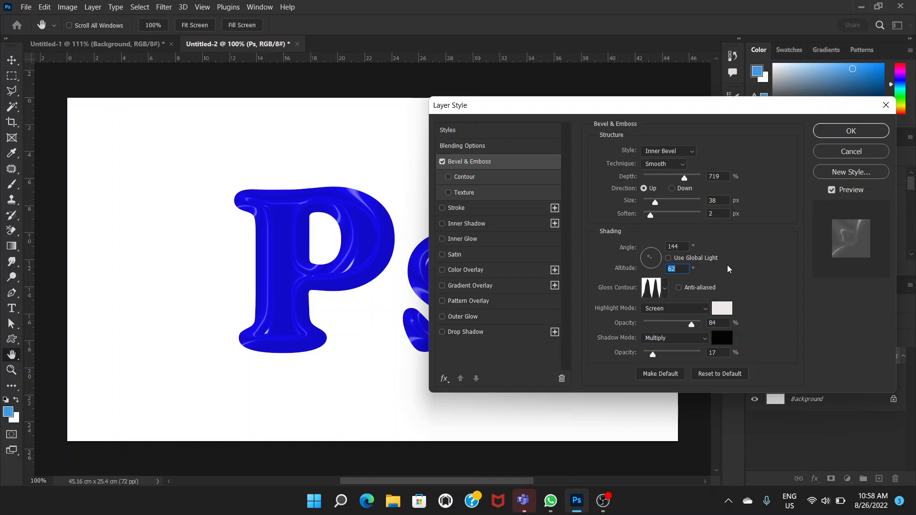
{"action": "key", "text": "Up"}
{"action": "key", "text": "Up"}
{"action": "key", "text": "Up"}
{"action": "key", "text": "Up"}
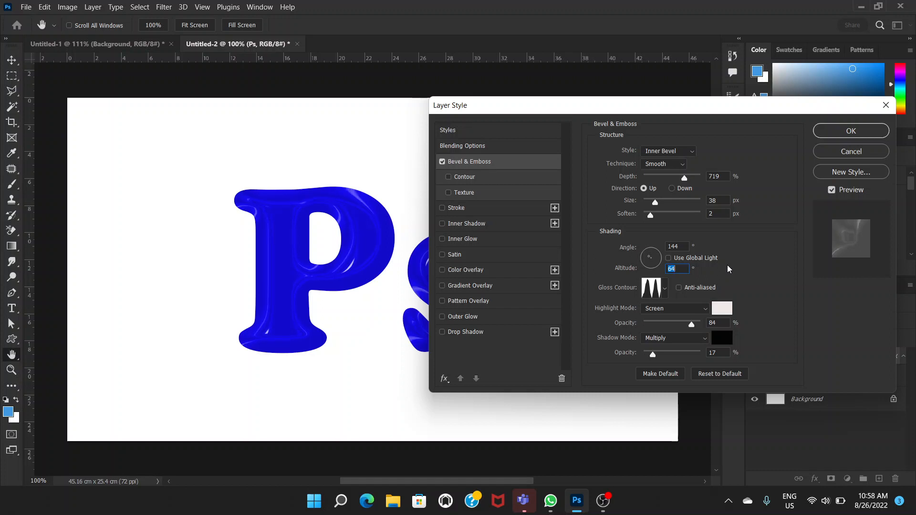
{"action": "key", "text": "Down"}
{"action": "key", "text": "Down"}
{"action": "key", "text": "Down"}
{"action": "key", "text": "Down"}
{"action": "key", "text": "Down"}
{"action": "key", "text": "Down"}
{"action": "key", "text": "Down"}
{"action": "key", "text": "Down"}
{"action": "key", "text": "Down"}
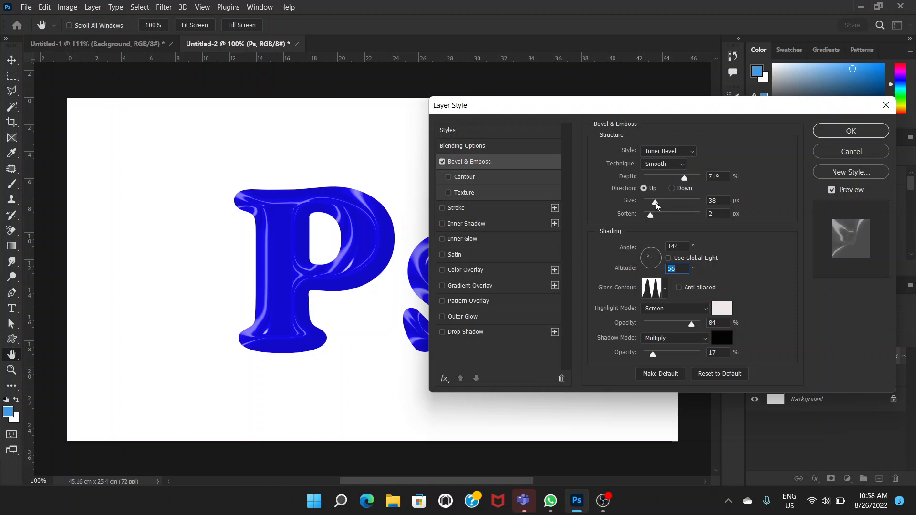
{"action": "left_click_drag", "start_coordinate": [655, 205], "coordinate": [649, 218]}
Enable Contour for the bevel using the Ring - Double shape with a 55% range.
{"action": "left_click", "coordinate": [469, 177]}
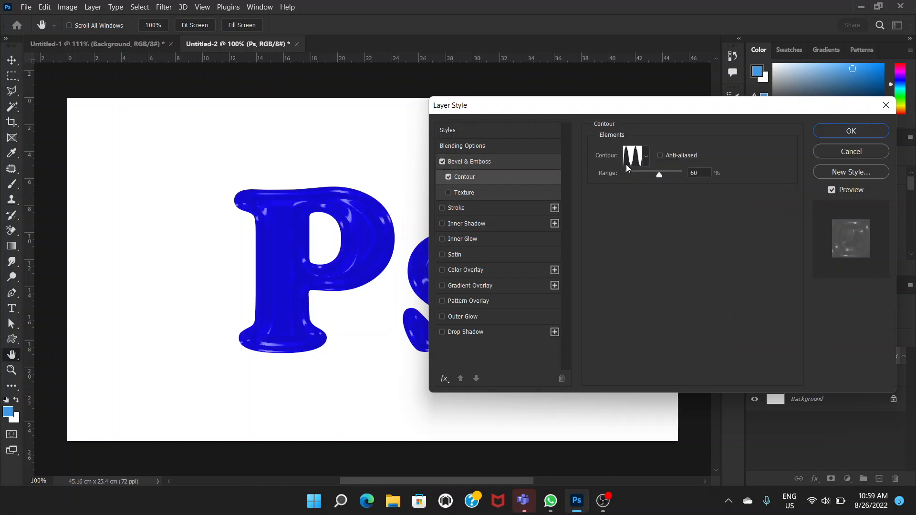
{"action": "left_click", "coordinate": [647, 157]}
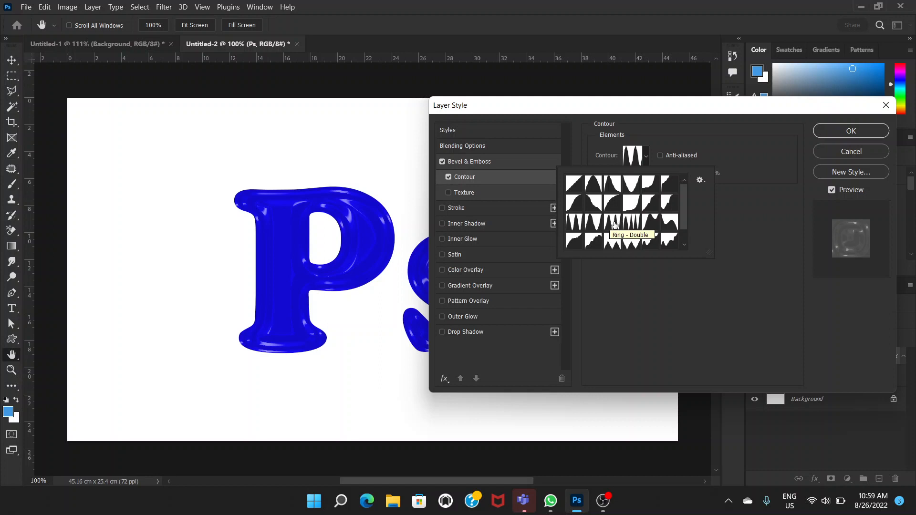
{"action": "left_click", "coordinate": [608, 226]}
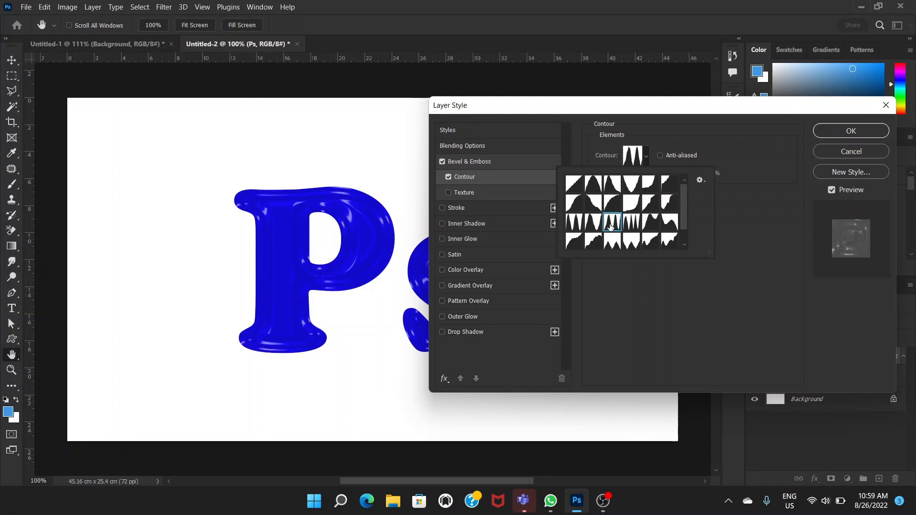
{"action": "left_click", "coordinate": [757, 207]}
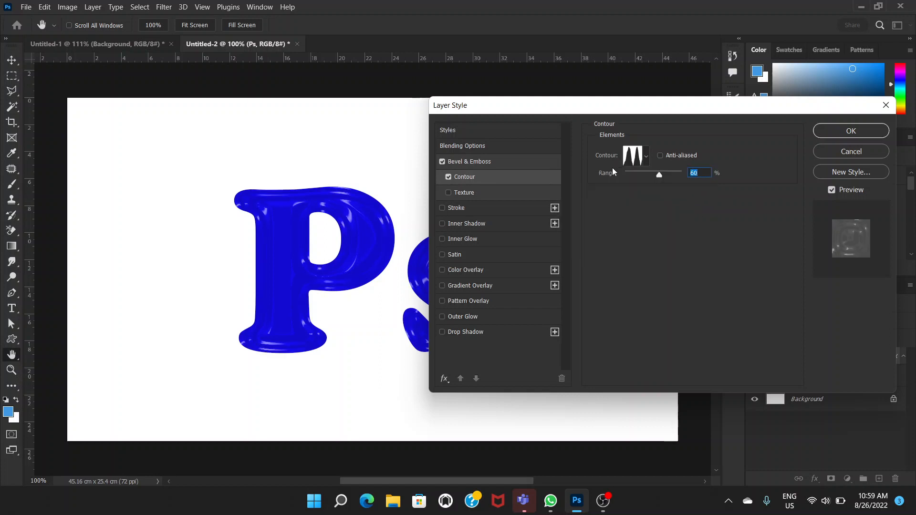
{"action": "mouse_move", "coordinate": [659, 176]}
{"action": "left_mouse_down"}
{"action": "mouse_move", "coordinate": [641, 176]}
{"action": "mouse_move", "coordinate": [656, 180]}
{"action": "left_mouse_up"}
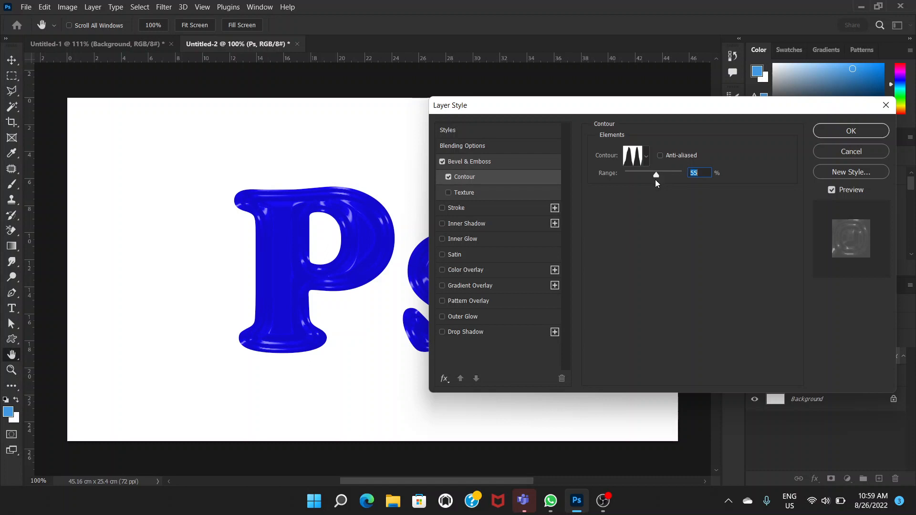
Enable Inner Glow on the Ps layer and set its colour to near-black 090909.
{"action": "left_click", "coordinate": [488, 239]}
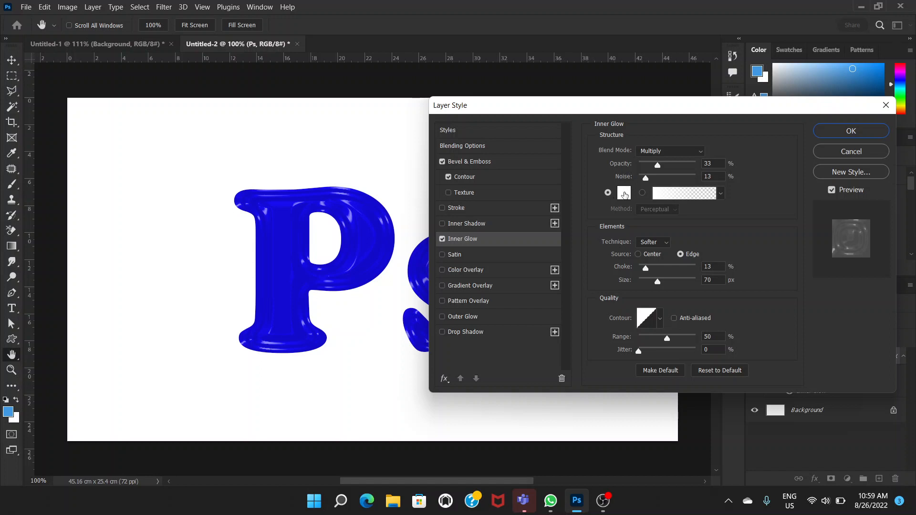
{"action": "left_click", "coordinate": [625, 195]}
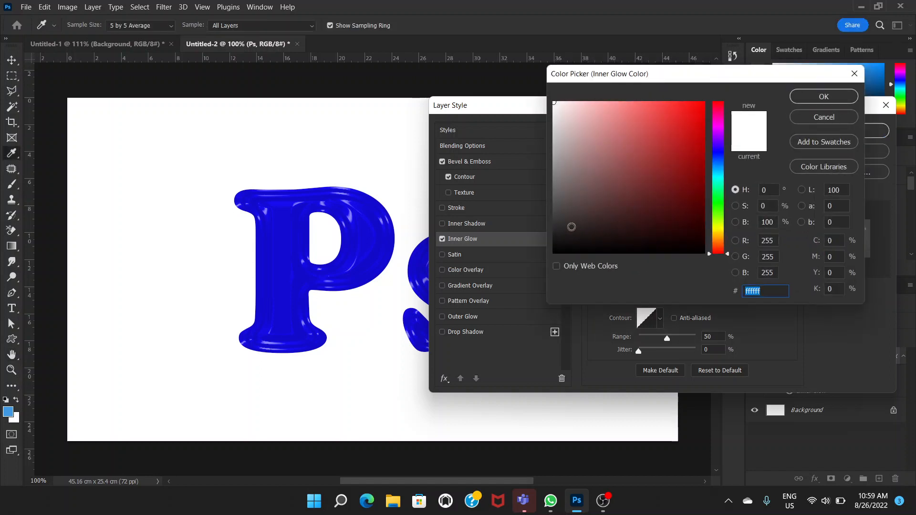
{"action": "left_click", "coordinate": [559, 247]}
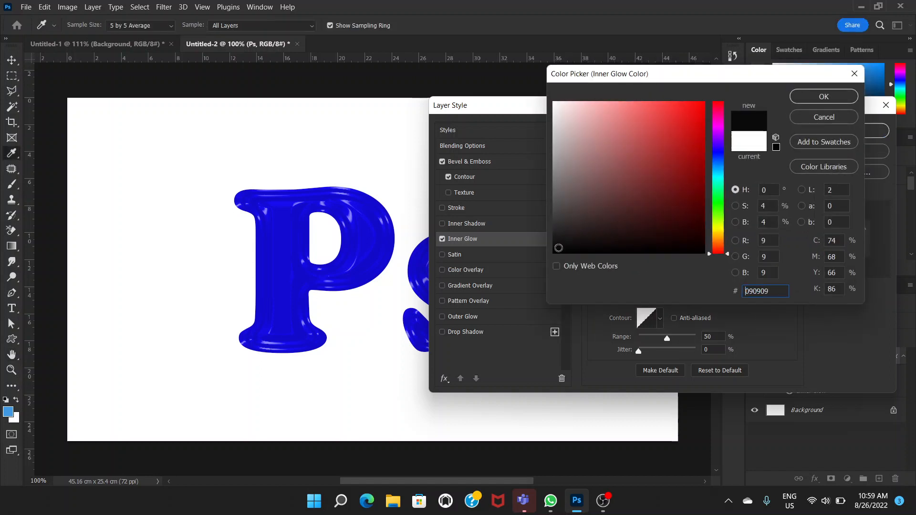
{"action": "left_click", "coordinate": [824, 97]}
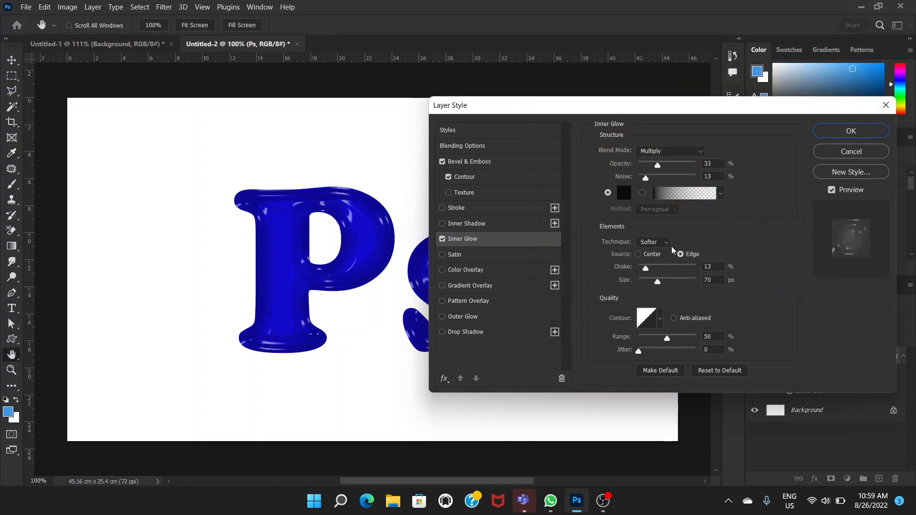
Set the Inner Glow's size to 57 px and its choke to 20%.
{"action": "left_click_drag", "start_coordinate": [659, 283], "coordinate": [657, 290]}
{"action": "mouse_move", "coordinate": [656, 290]}
{"action": "left_mouse_down"}
{"action": "mouse_move", "coordinate": [645, 272]}
{"action": "mouse_move", "coordinate": [671, 274]}
{"action": "mouse_move", "coordinate": [640, 276]}
{"action": "mouse_move", "coordinate": [652, 275]}
{"action": "left_mouse_up"}
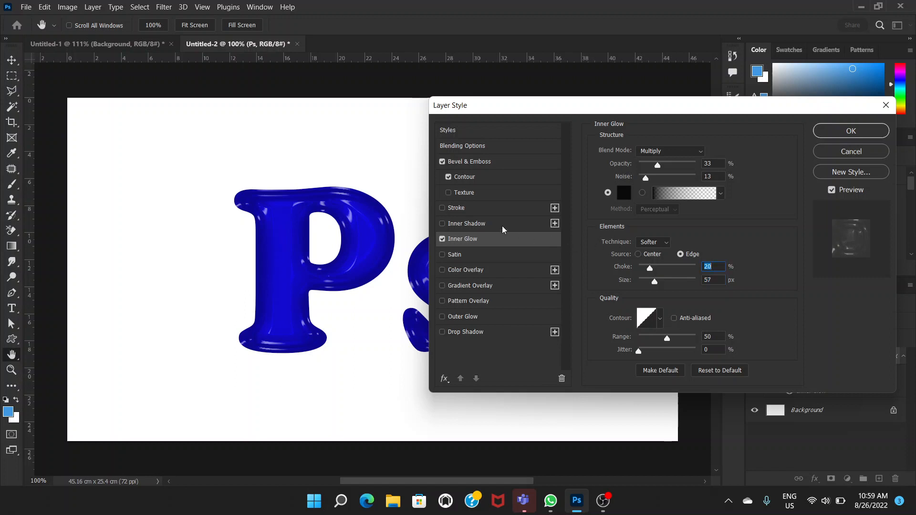
Enable a black Inner Shadow on the Ps layer with 16 px distance, 15% choke and 27 px size.
{"action": "left_click", "coordinate": [475, 225]}
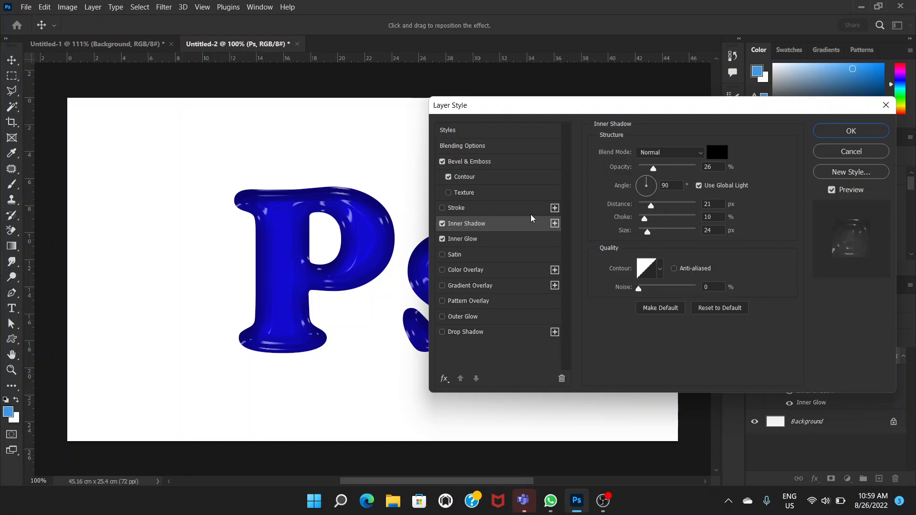
{"action": "left_click", "coordinate": [717, 153]}
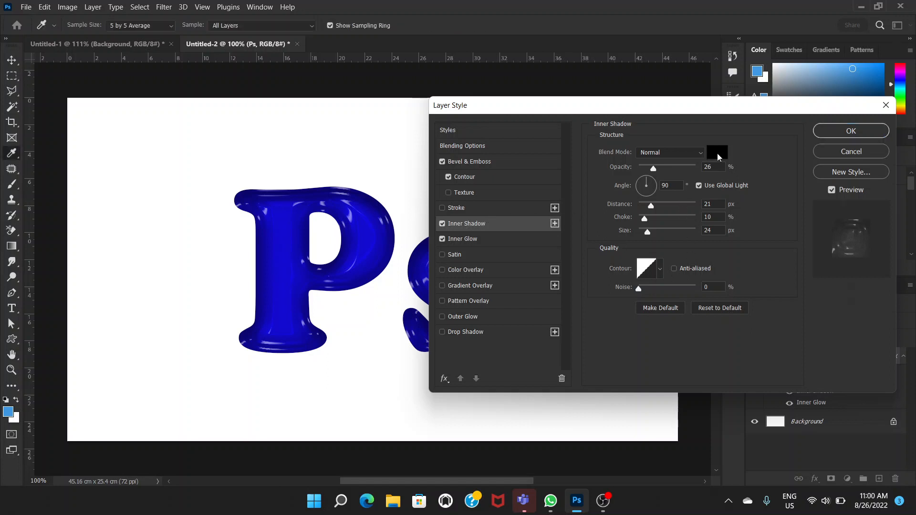
{"action": "left_click", "coordinate": [821, 95]}
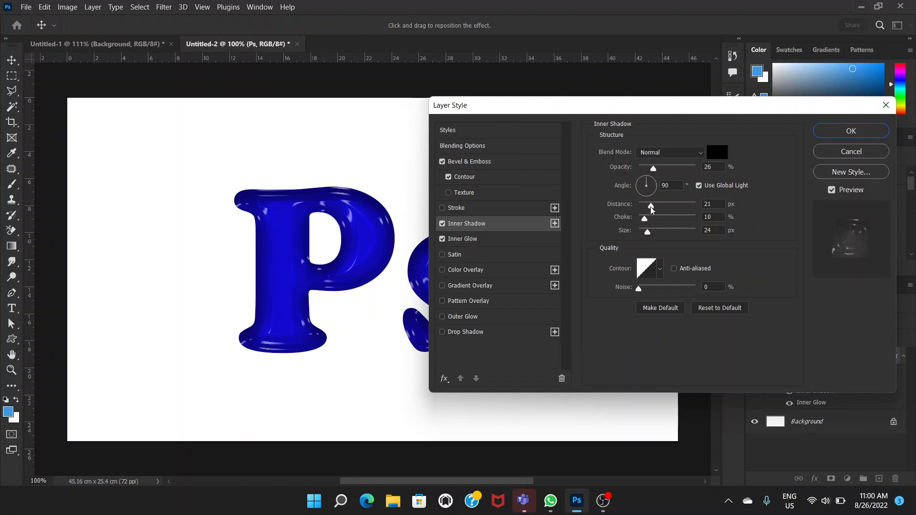
{"action": "left_click_drag", "start_coordinate": [652, 210], "coordinate": [650, 236]}
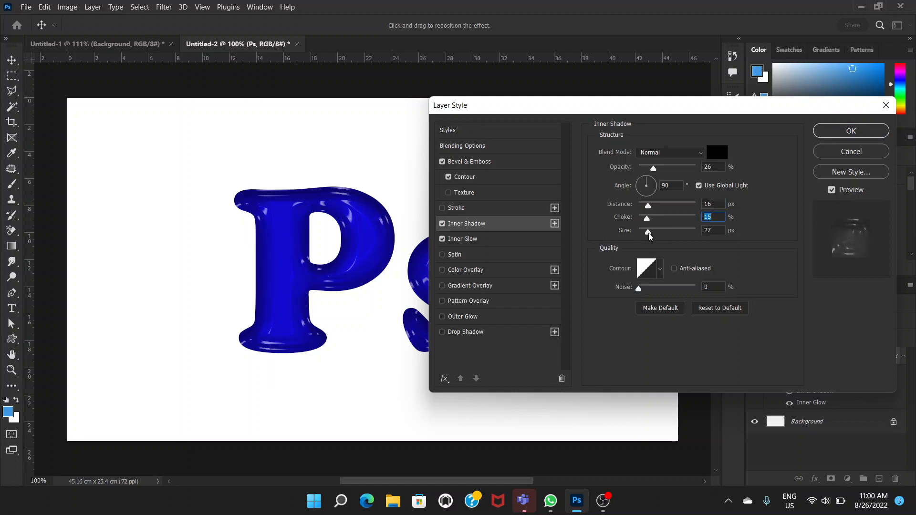
{"action": "key", "text": "Tab"}
Set the size of the Ps layer's Bevel & Emboss to 43 px.
{"action": "left_click_drag", "start_coordinate": [635, 110], "coordinate": [667, 76]}
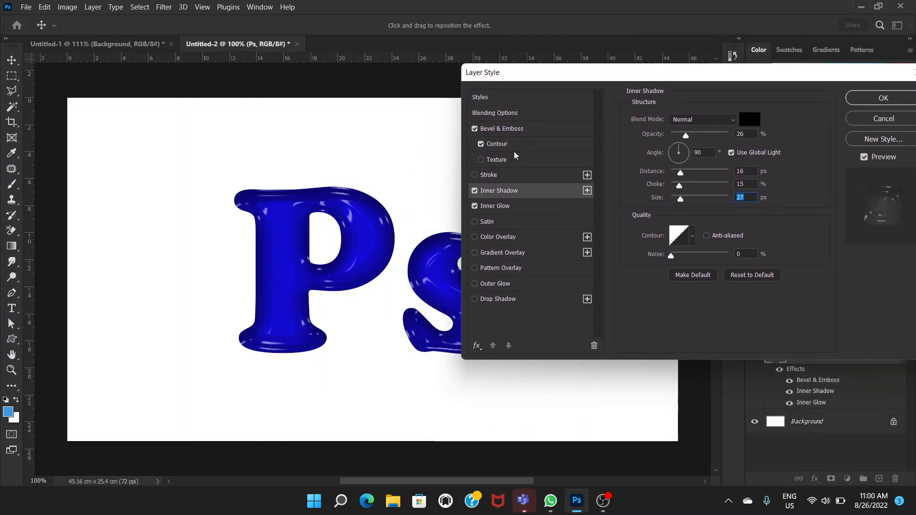
{"action": "left_click", "coordinate": [530, 131]}
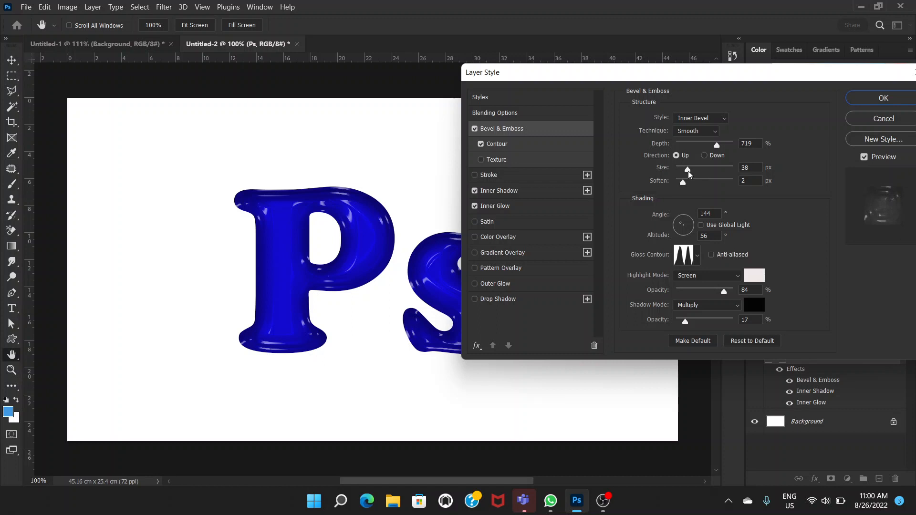
{"action": "left_click_drag", "start_coordinate": [688, 170], "coordinate": [688, 147]}
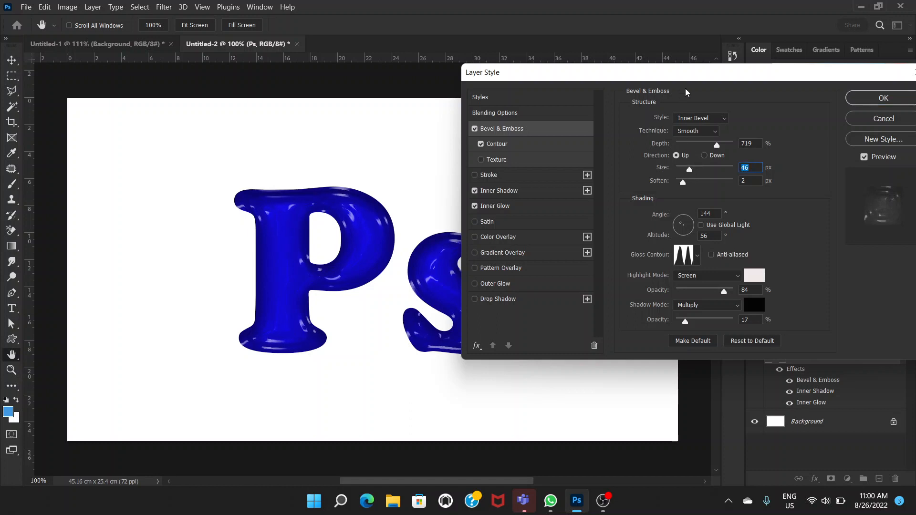
{"action": "left_click_drag", "start_coordinate": [704, 78], "coordinate": [700, 54]}
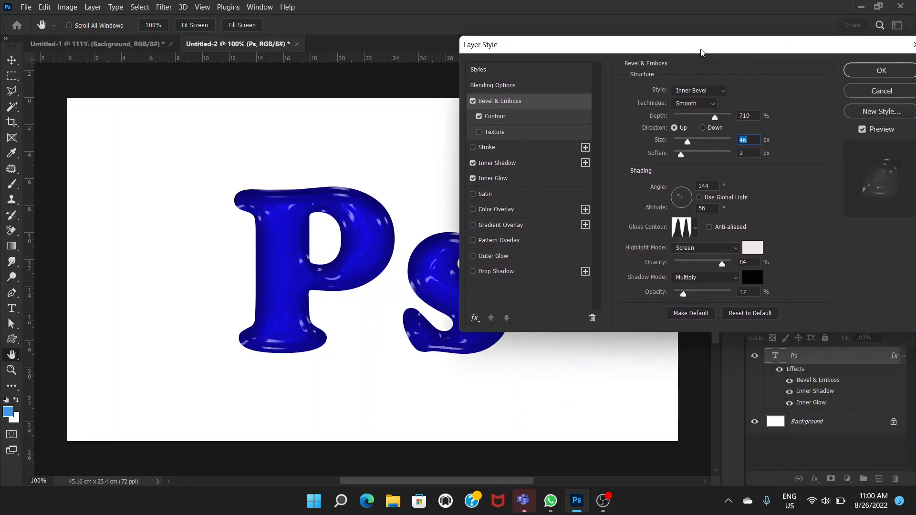
{"action": "left_click_drag", "start_coordinate": [687, 143], "coordinate": [687, 148]}
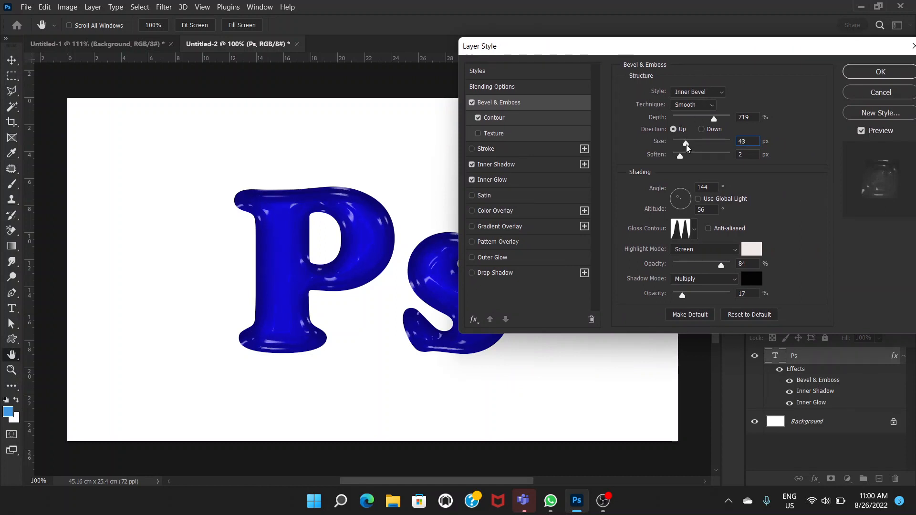
{"action": "left_click", "coordinate": [688, 148]}
Set the bevel's shading angle to 127° and its altitude to 58°.
{"action": "left_click", "coordinate": [680, 199]}
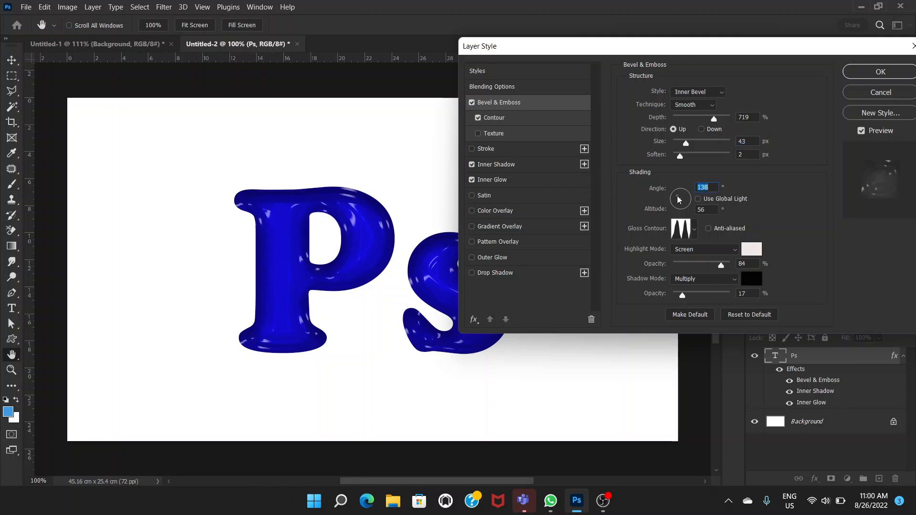
{"action": "left_click", "coordinate": [678, 198]}
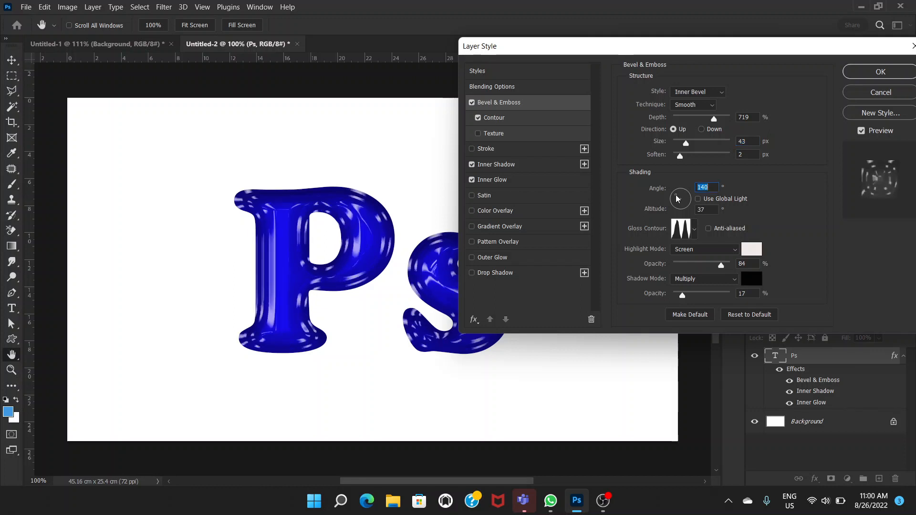
{"action": "left_click", "coordinate": [680, 199]}
{"action": "left_click", "coordinate": [680, 199]}
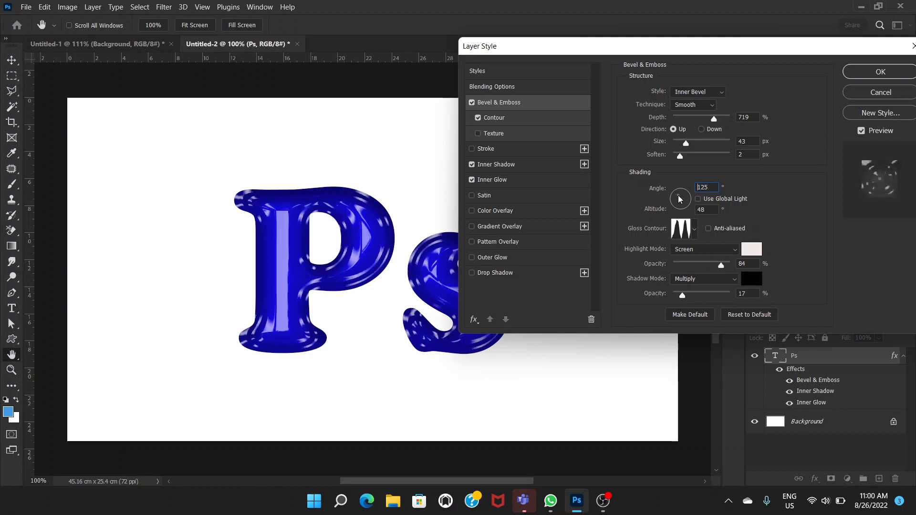
{"action": "left_click", "coordinate": [681, 200]}
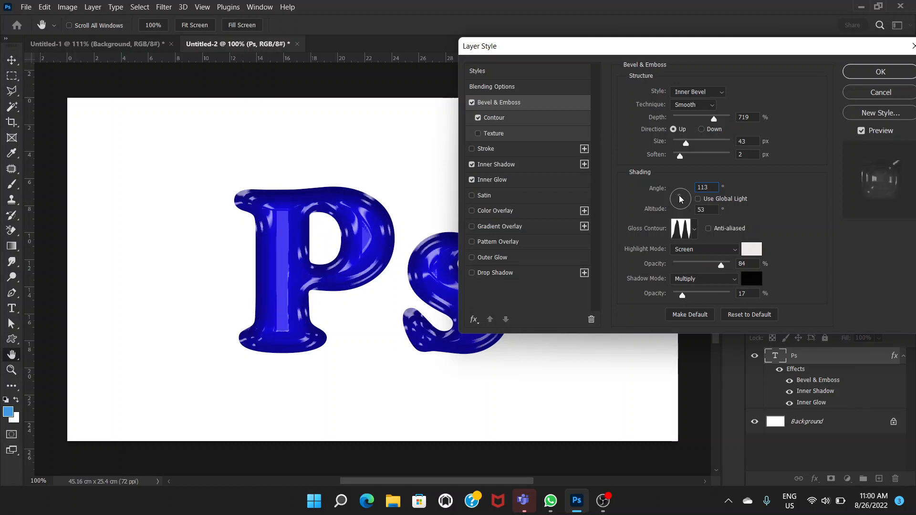
{"action": "left_click", "coordinate": [680, 199]}
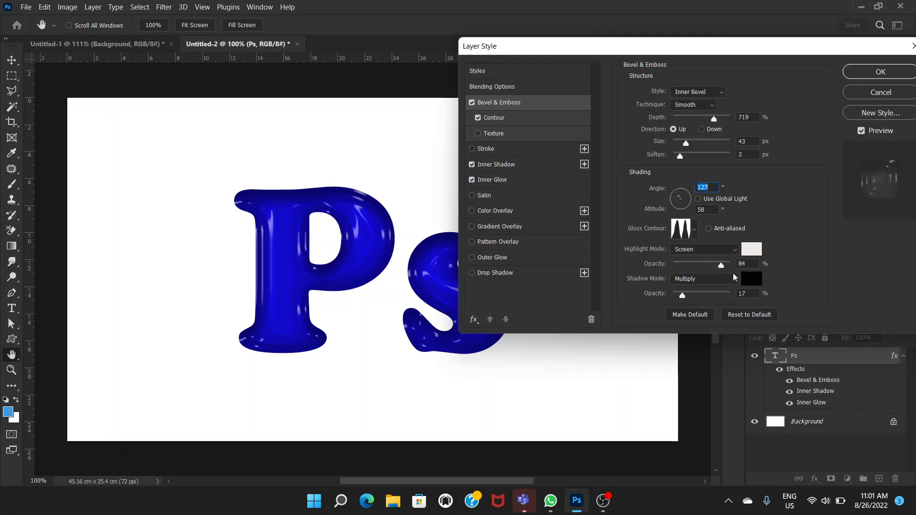
Set the bevel's shadow mode opacity to 7%.
{"action": "left_click", "coordinate": [681, 296]}
{"action": "left_click_drag", "start_coordinate": [682, 298], "coordinate": [679, 302]}
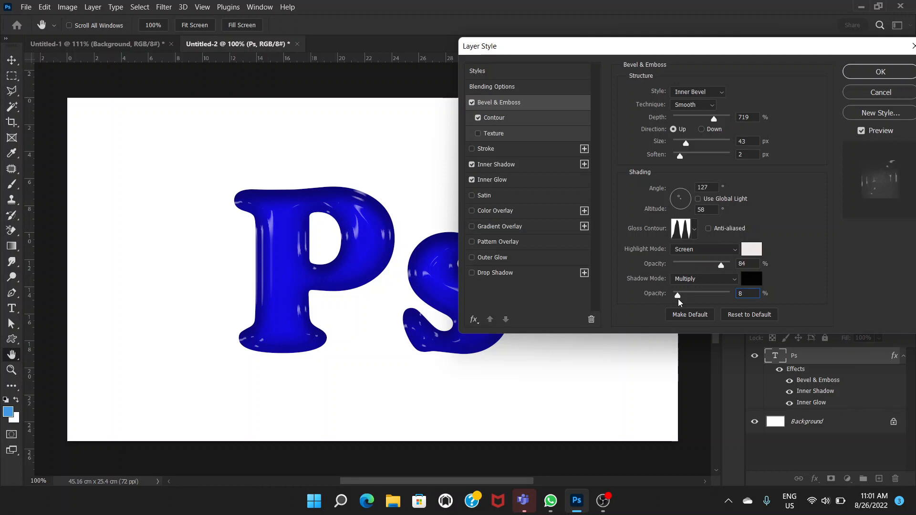
{"action": "left_click_drag", "start_coordinate": [680, 302], "coordinate": [678, 302]}
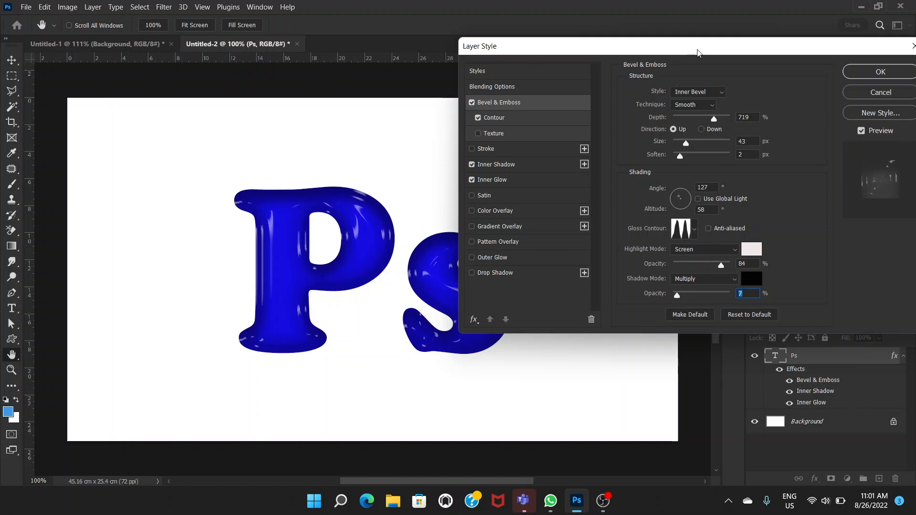
Enable Drop Shadow with 22% opacity, 16 px distance, 16% spread and 8 px size, and apply the layer styles to the Ps text.
{"action": "left_click_drag", "start_coordinate": [697, 53], "coordinate": [619, 42]}
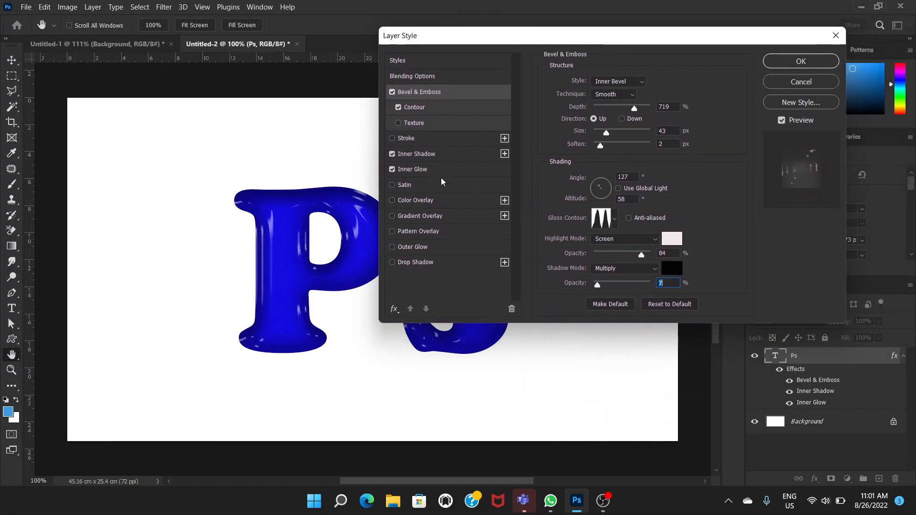
{"action": "left_click", "coordinate": [440, 263]}
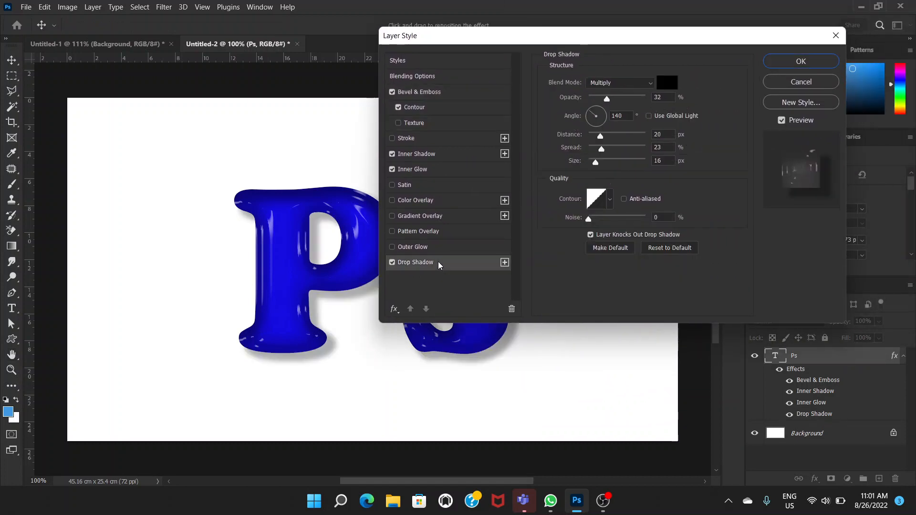
{"action": "left_click_drag", "start_coordinate": [599, 36], "coordinate": [690, 93]}
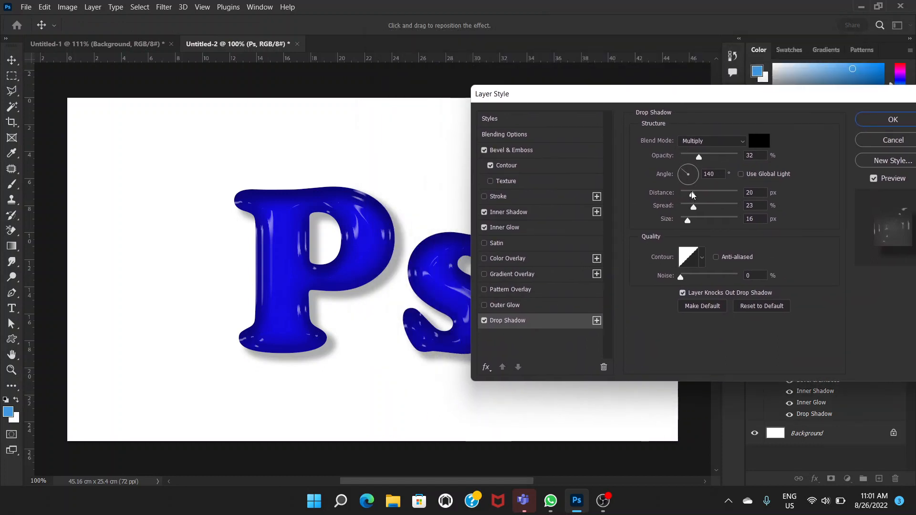
{"action": "left_click_drag", "start_coordinate": [697, 157], "coordinate": [695, 159]}
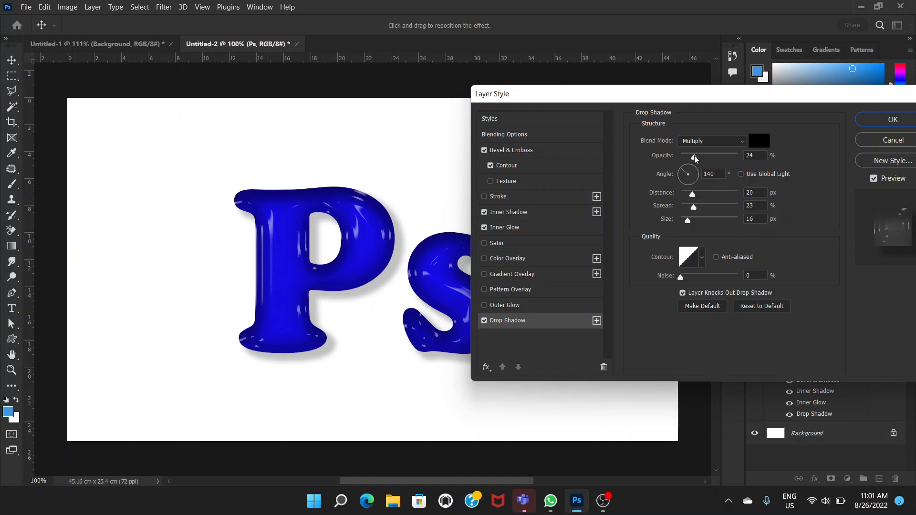
{"action": "left_click", "coordinate": [694, 158]}
{"action": "left_click_drag", "start_coordinate": [693, 197], "coordinate": [686, 221]}
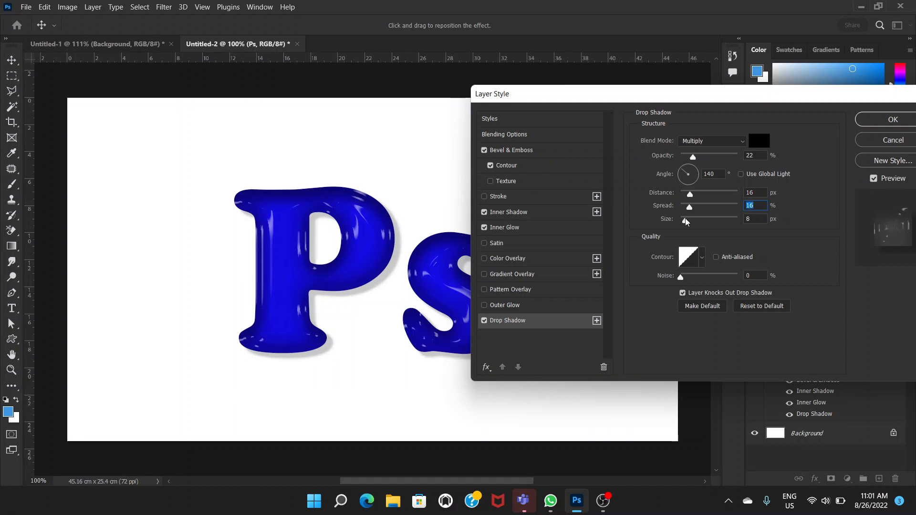
{"action": "left_click_drag", "start_coordinate": [686, 222], "coordinate": [686, 221]}
{"action": "left_click", "coordinate": [880, 120]}
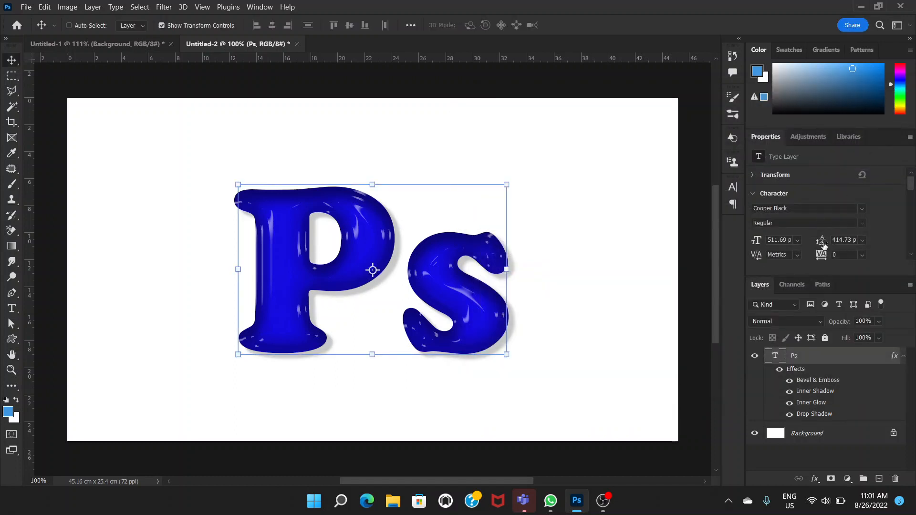
Slightly adjust the light blue foreground colour and fill the Background layer with it.
{"action": "left_click", "coordinate": [829, 438]}
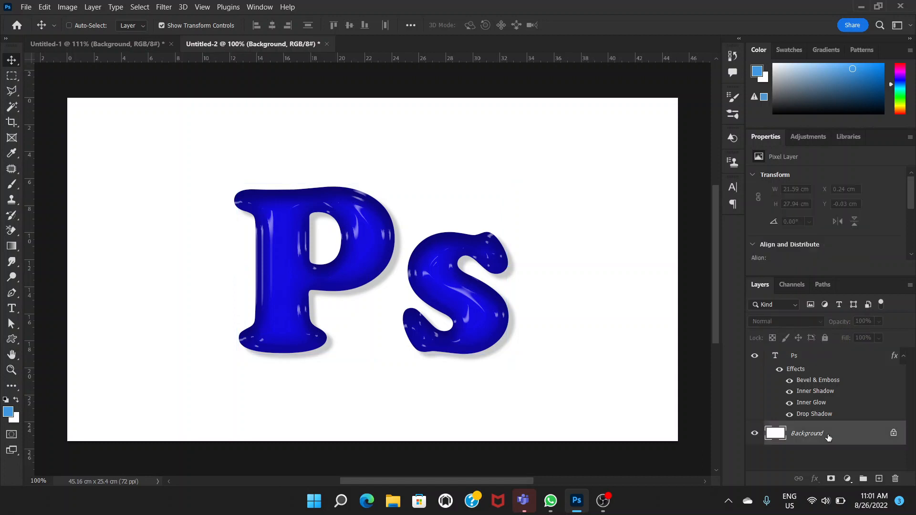
{"action": "left_click", "coordinate": [8, 412]}
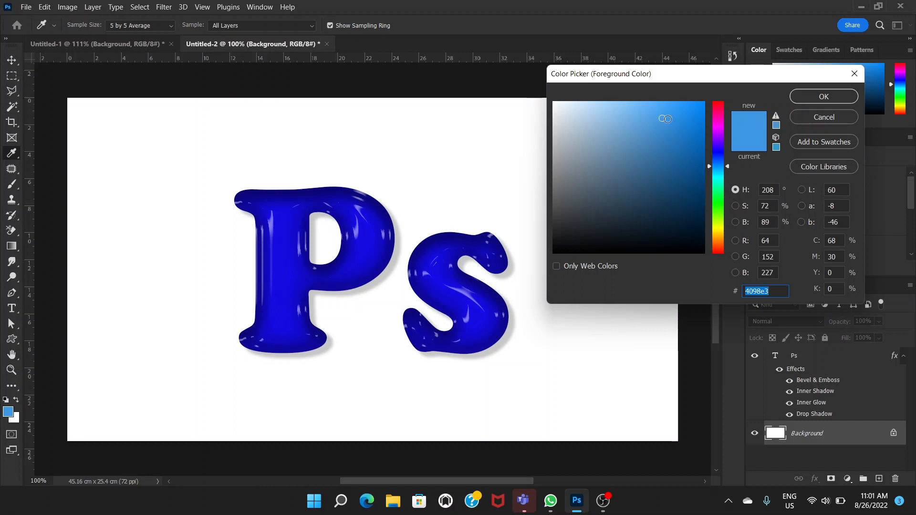
{"action": "left_click_drag", "start_coordinate": [666, 119], "coordinate": [664, 115]}
{"action": "left_click", "coordinate": [824, 97]}
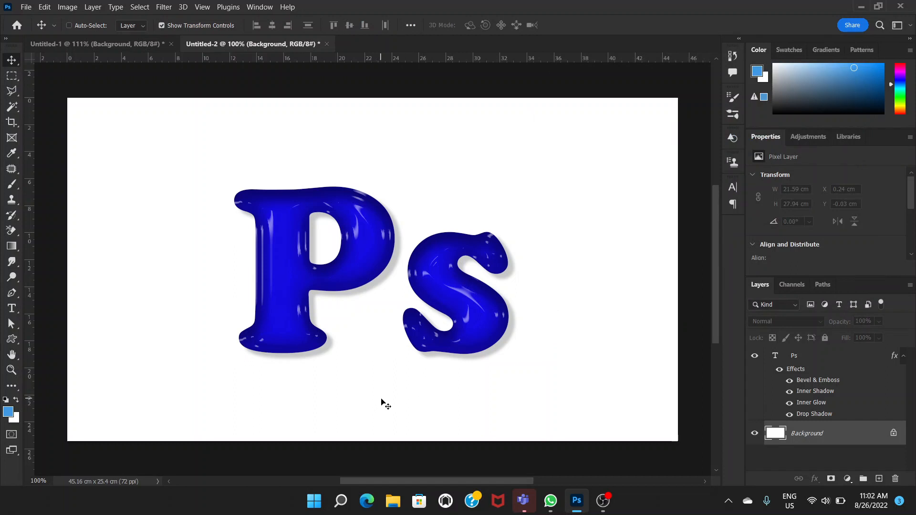
{"action": "key", "text": "alt+BackSpace"}
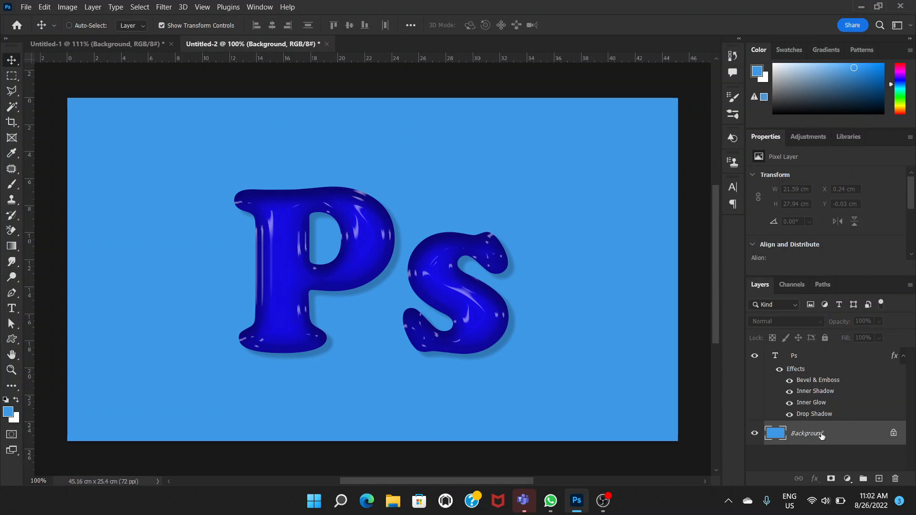
Apply a Hue/Saturation adjustment to the Background layer with hue -14, saturation +22 and lightness +15.
{"action": "left_click", "coordinate": [72, 8]}
{"action": "mouse_move", "coordinate": [108, 36]}
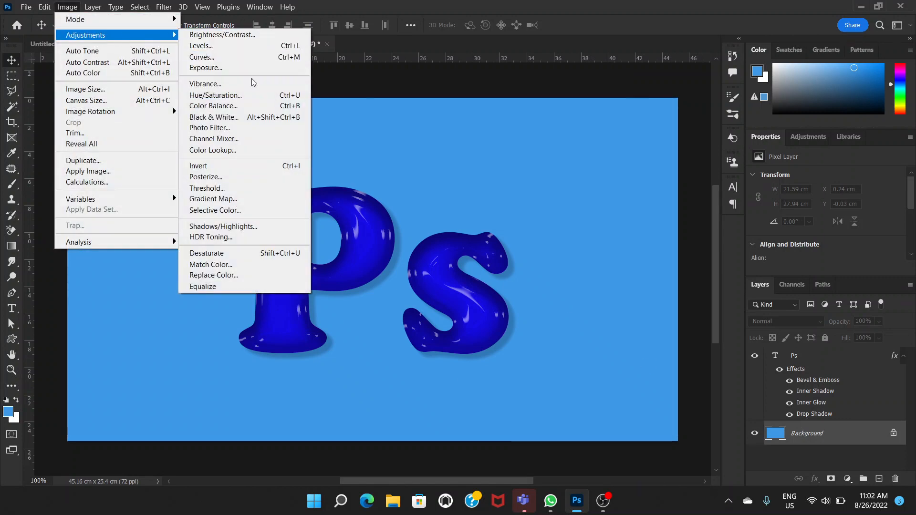
{"action": "left_click", "coordinate": [241, 95]}
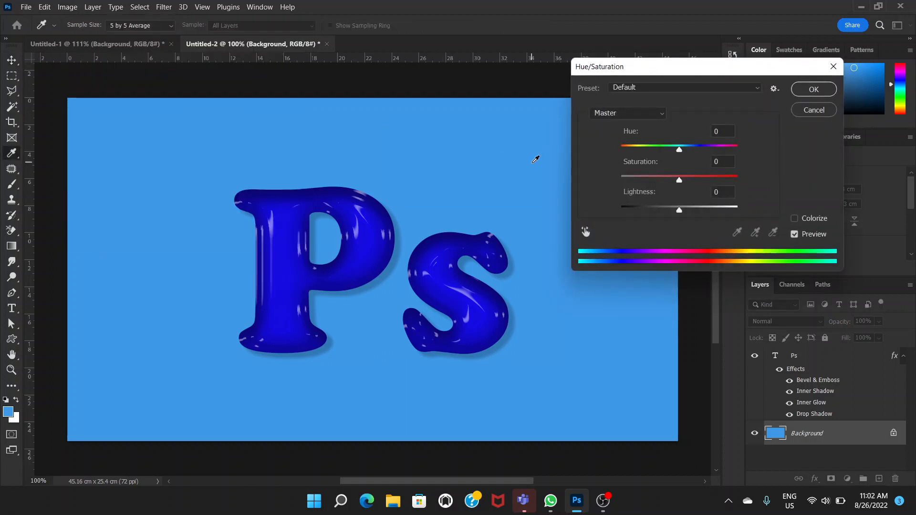
{"action": "left_click_drag", "start_coordinate": [680, 149], "coordinate": [695, 180]}
{"action": "left_click_drag", "start_coordinate": [674, 149], "coordinate": [669, 153]}
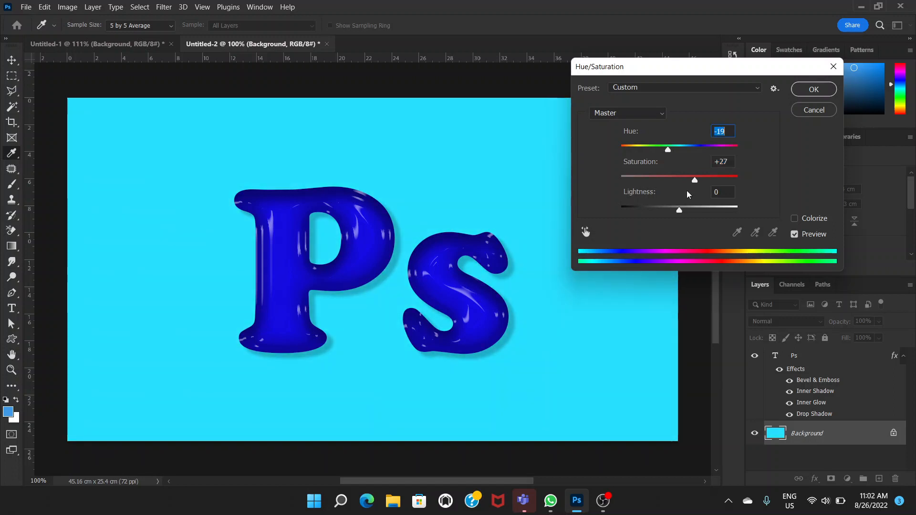
{"action": "left_click_drag", "start_coordinate": [705, 180], "coordinate": [688, 180]}
{"action": "left_click_drag", "start_coordinate": [677, 213], "coordinate": [686, 210]}
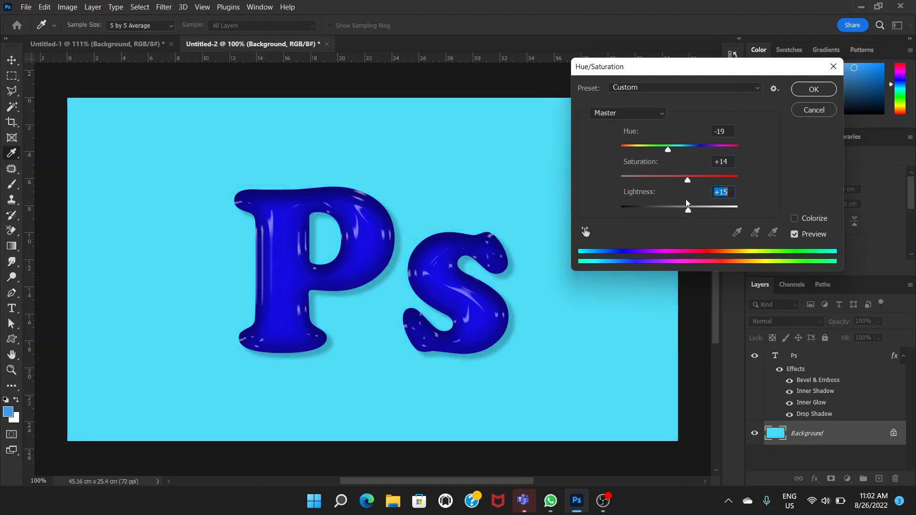
{"action": "left_click_drag", "start_coordinate": [668, 149], "coordinate": [693, 178]}
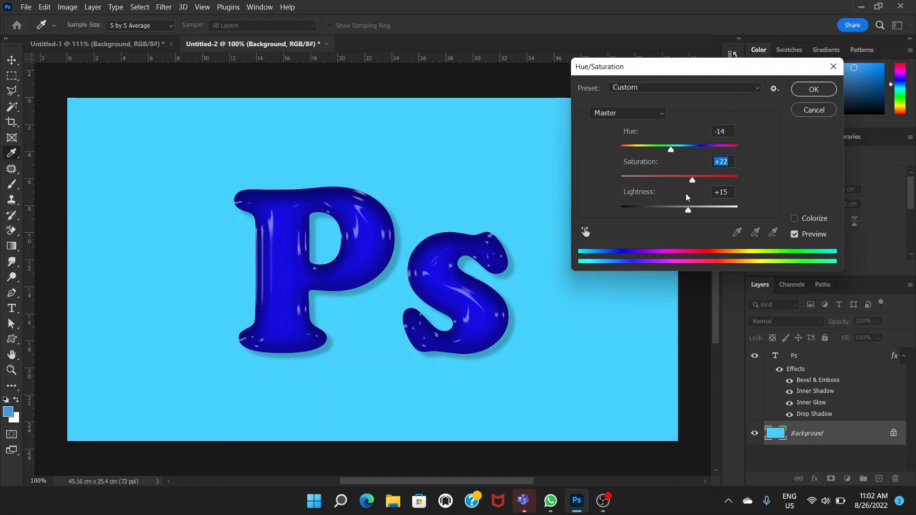
{"action": "left_click", "coordinate": [823, 85]}
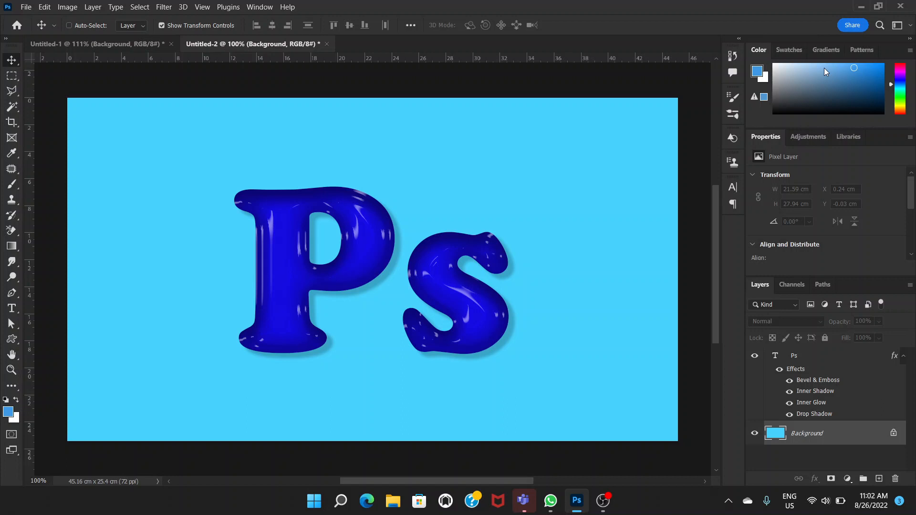
Refine the Ps text layer's Drop Shadow to 13% opacity, 10% spread and 7 px size.
{"action": "left_click", "coordinate": [825, 356]}
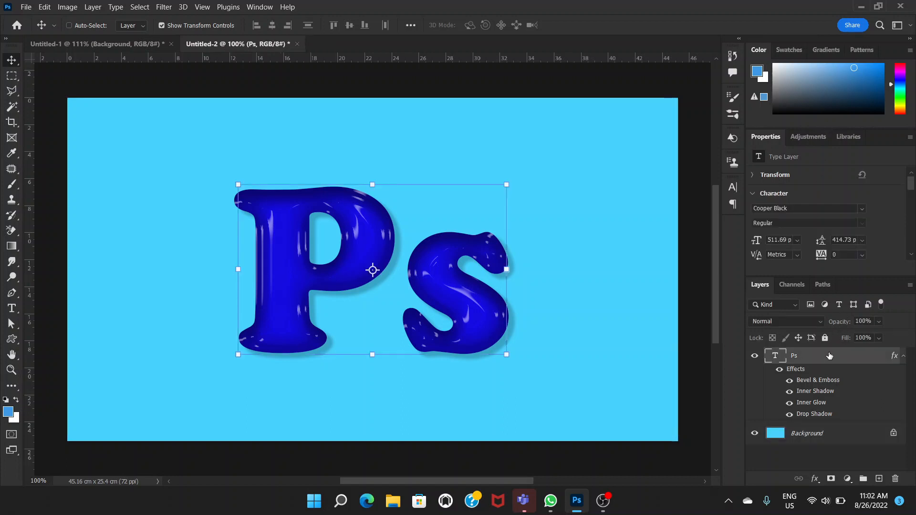
{"action": "double_click", "coordinate": [830, 356]}
{"action": "left_click", "coordinate": [526, 320]}
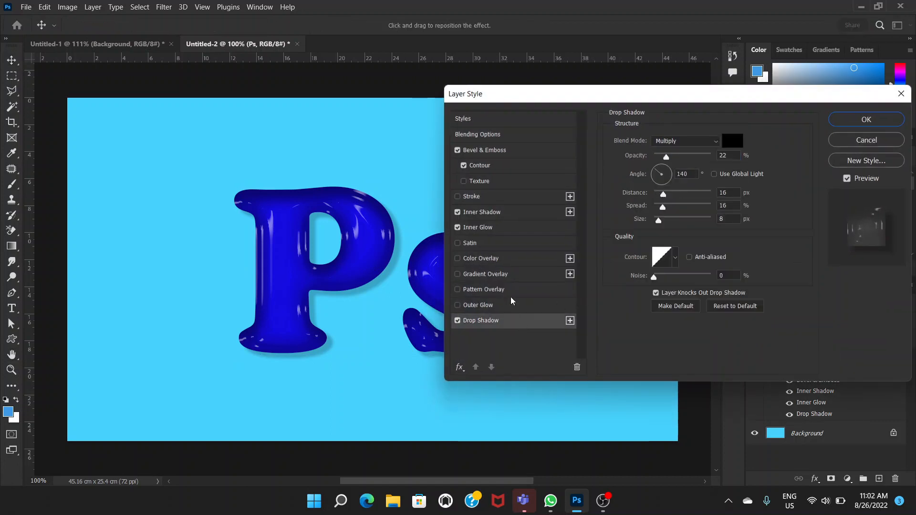
{"action": "left_click_drag", "start_coordinate": [609, 98], "coordinate": [682, 117]}
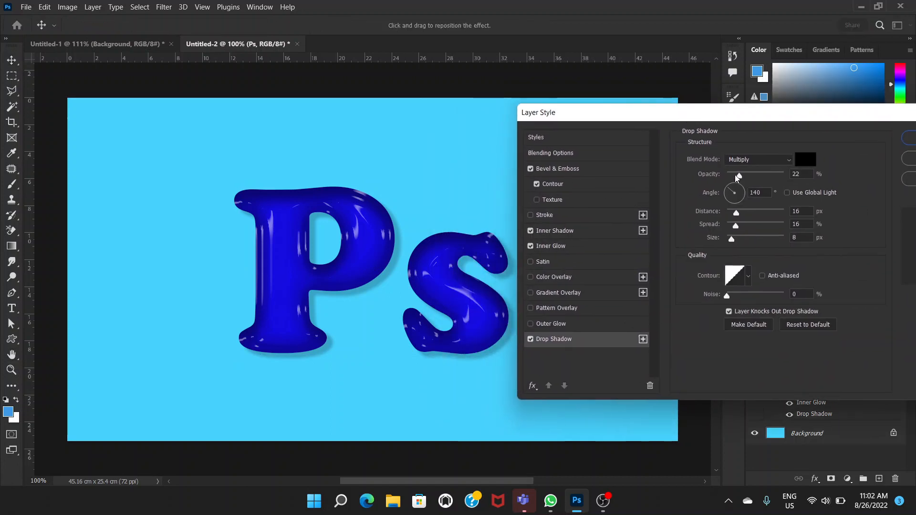
{"action": "mouse_move", "coordinate": [735, 175]}
{"action": "left_mouse_down"}
{"action": "mouse_move", "coordinate": [748, 176]}
{"action": "mouse_move", "coordinate": [739, 177]}
{"action": "left_mouse_up"}
{"action": "left_click_drag", "start_coordinate": [737, 213], "coordinate": [731, 240]}
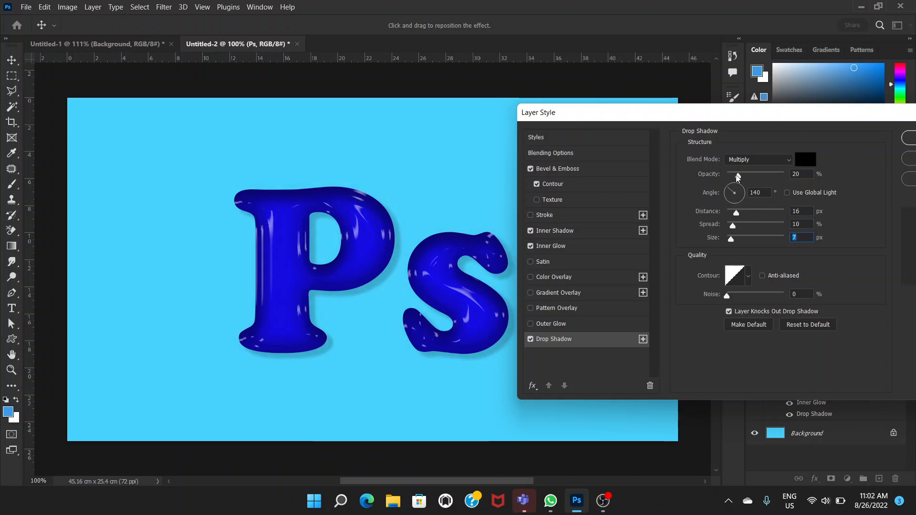
{"action": "mouse_move", "coordinate": [738, 177]}
{"action": "left_mouse_down"}
{"action": "mouse_move", "coordinate": [751, 183]}
{"action": "mouse_move", "coordinate": [735, 178]}
{"action": "left_mouse_up"}
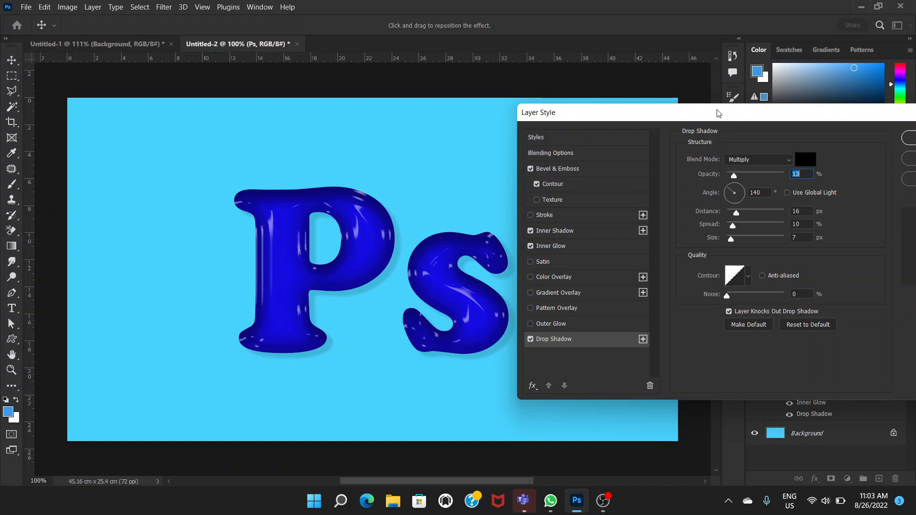
Set the Inner Shadow to 10% opacity, 9 px distance, 16% choke and 59 px size, apply the styles, and select the Background layer.
{"action": "left_click", "coordinate": [583, 233]}
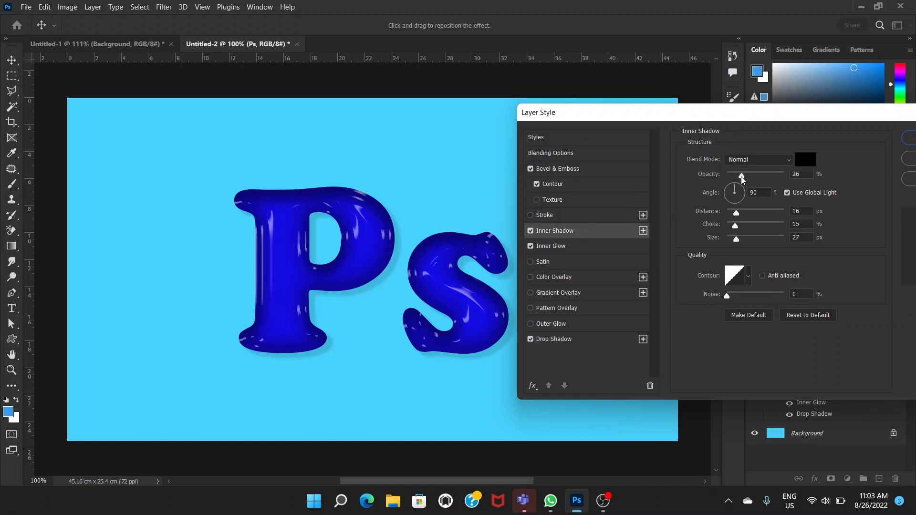
{"action": "left_click_drag", "start_coordinate": [743, 178], "coordinate": [726, 183]}
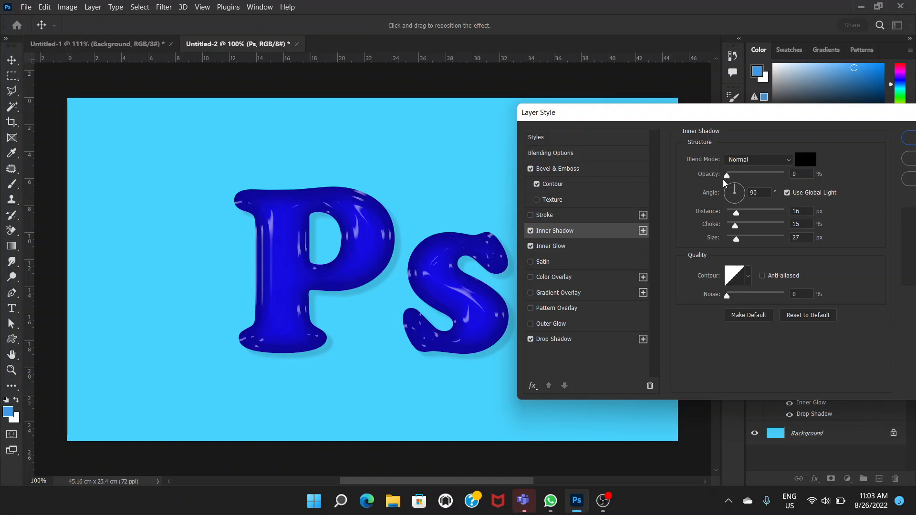
{"action": "left_click_drag", "start_coordinate": [728, 180], "coordinate": [737, 231]}
{"action": "left_click_drag", "start_coordinate": [737, 239], "coordinate": [744, 244]}
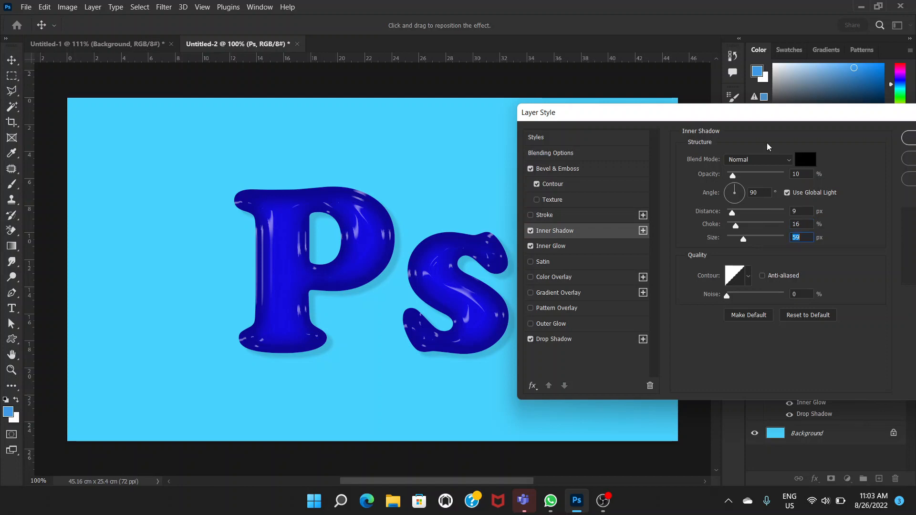
{"action": "left_click_drag", "start_coordinate": [797, 118], "coordinate": [672, 118]}
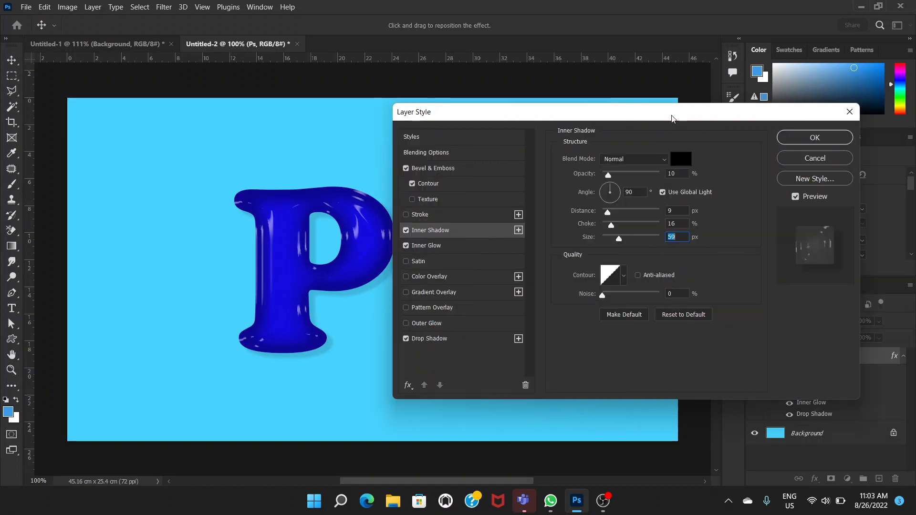
{"action": "left_click", "coordinate": [820, 140]}
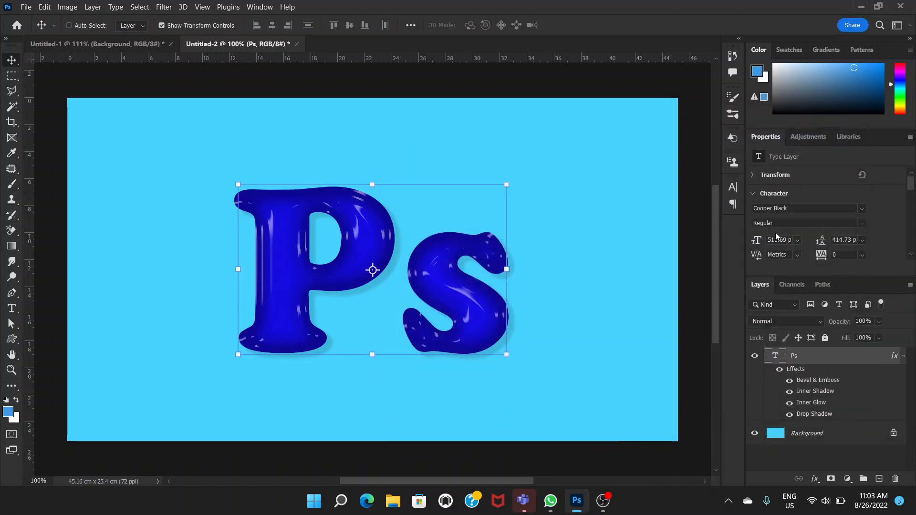
{"action": "left_click", "coordinate": [846, 437]}
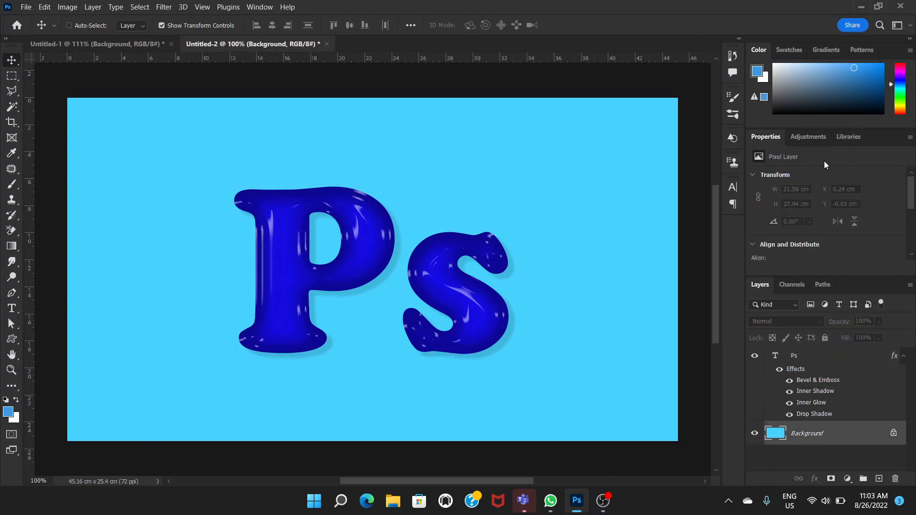